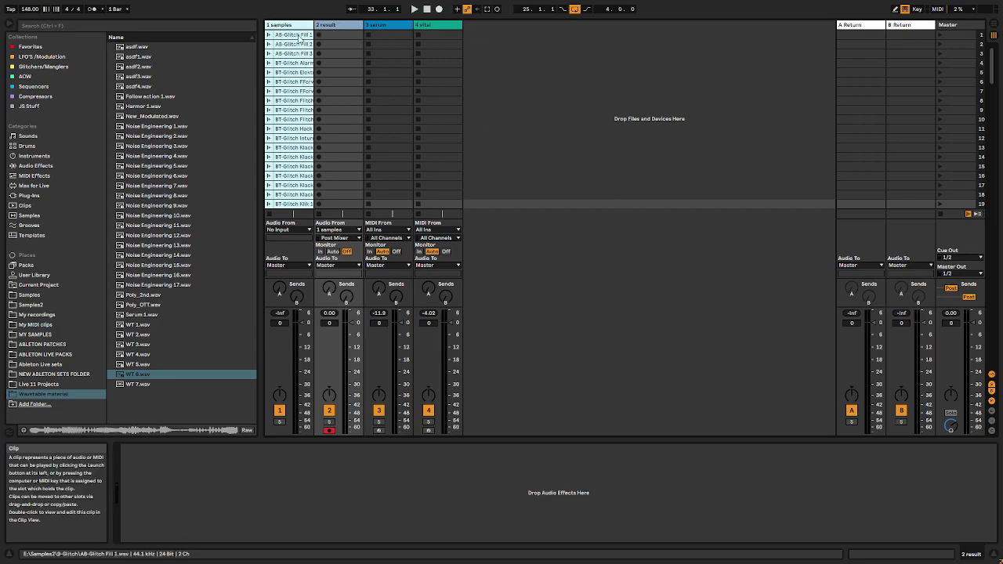
# Select the '1 samples' track to show its Phaser-Flanger, LFO, Echo and Drum Buss chain.
pyautogui.click(300, 37)
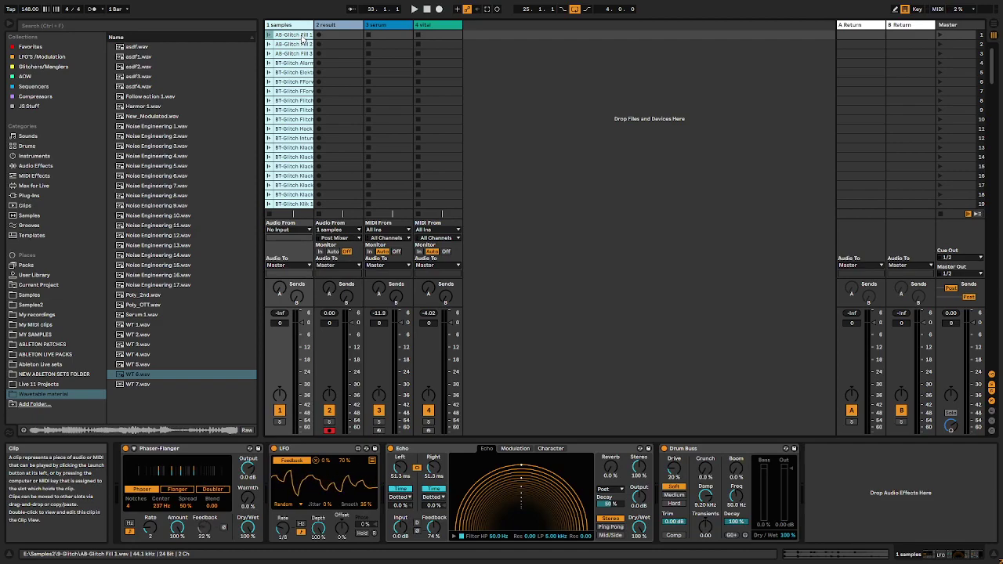
# Select every clip from AB-Glitch Fill 1 down to the last clip on the samples track.
pyautogui.doubleClick(291, 37)
pyautogui.scroll(-5, 277, 81)
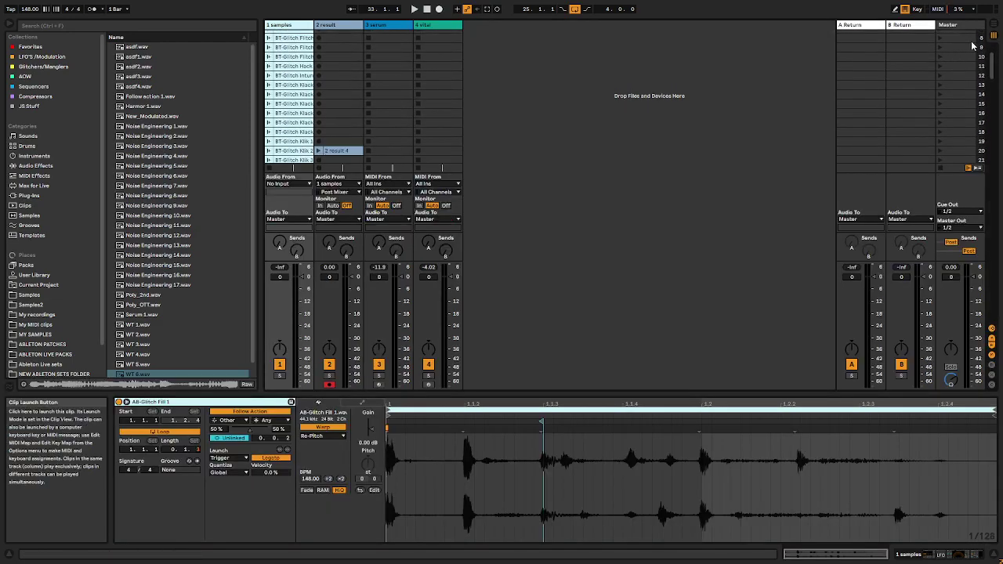
pyautogui.moveTo(987, 123); pyautogui.dragTo(991, 301)
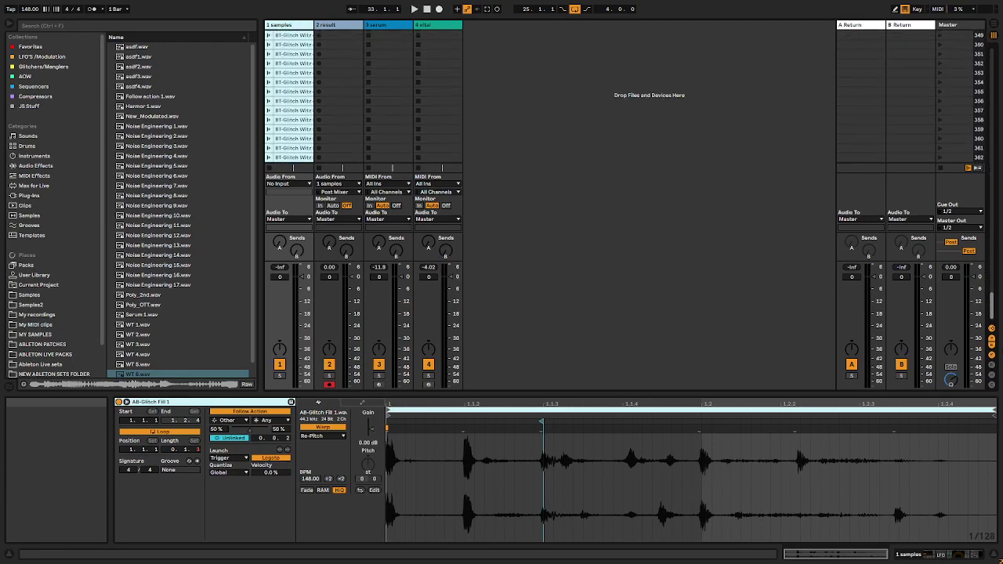
pyautogui.keyDown('shift'); pyautogui.click(289, 159); pyautogui.keyUp('shift')
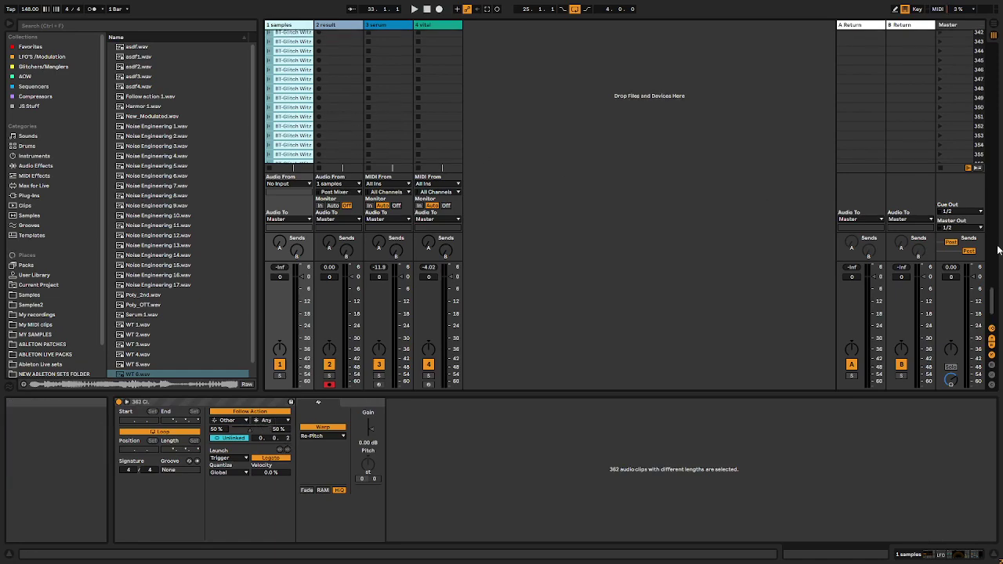
pyautogui.scroll(3, 992, 306)
pyautogui.moveTo(992, 306); pyautogui.dragTo(996, 40)
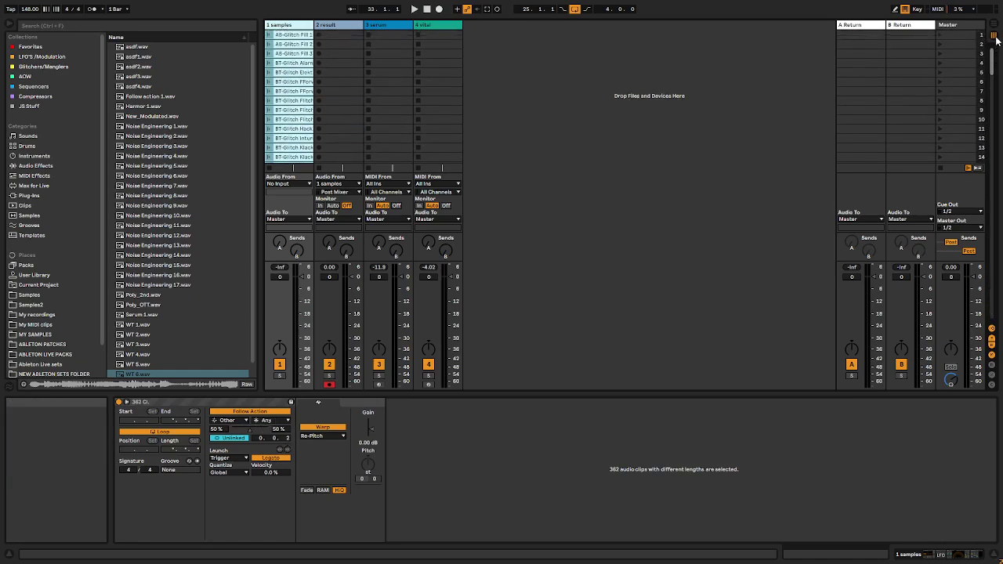
# Start the glitch clips playing and record them onto the result track.
pyautogui.click(270, 55)
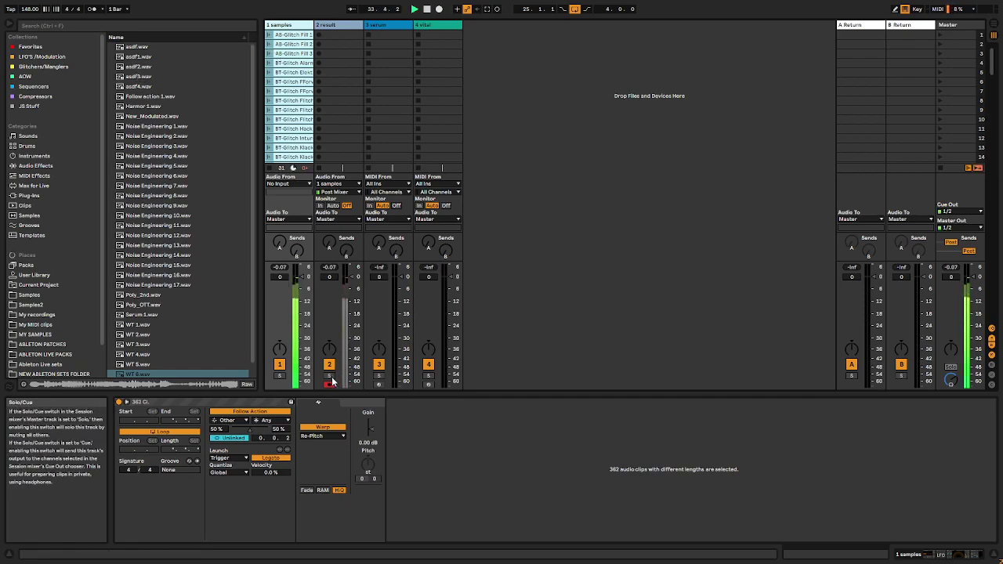
pyautogui.click(334, 28)
pyautogui.press('Left')
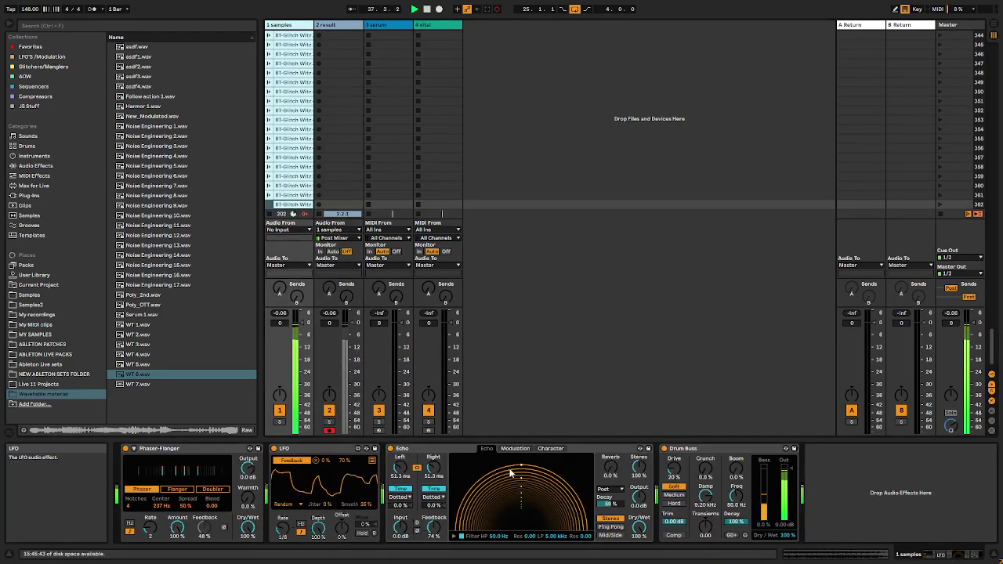
# Sweep the Echo delay time during recording, from a few milliseconds to over a second.
pyautogui.moveTo(400, 467); pyautogui.dragTo(400, 423)
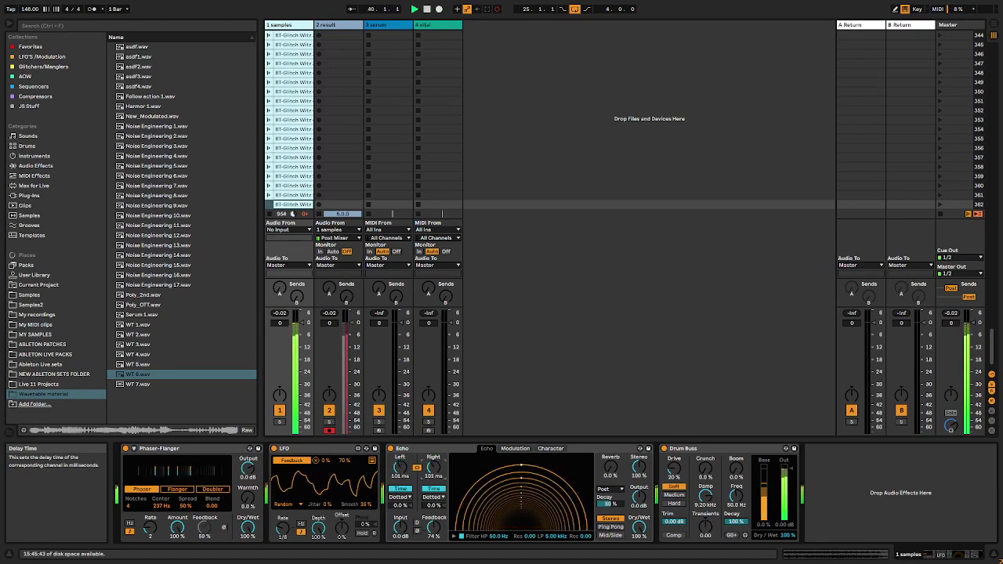
pyautogui.moveTo(401, 468)
pyautogui.mouseDown()
pyautogui.moveTo(401, 501)
pyautogui.moveTo(400, 450)
pyautogui.mouseUp()
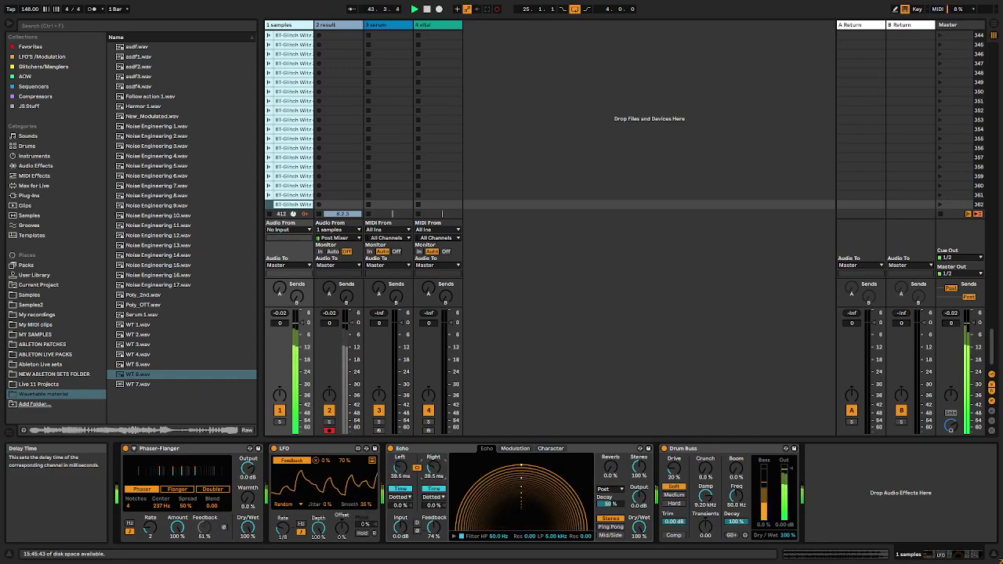
pyautogui.moveTo(400, 468); pyautogui.dragTo(400, 509)
pyautogui.moveTo(400, 468); pyautogui.dragTo(400, 450)
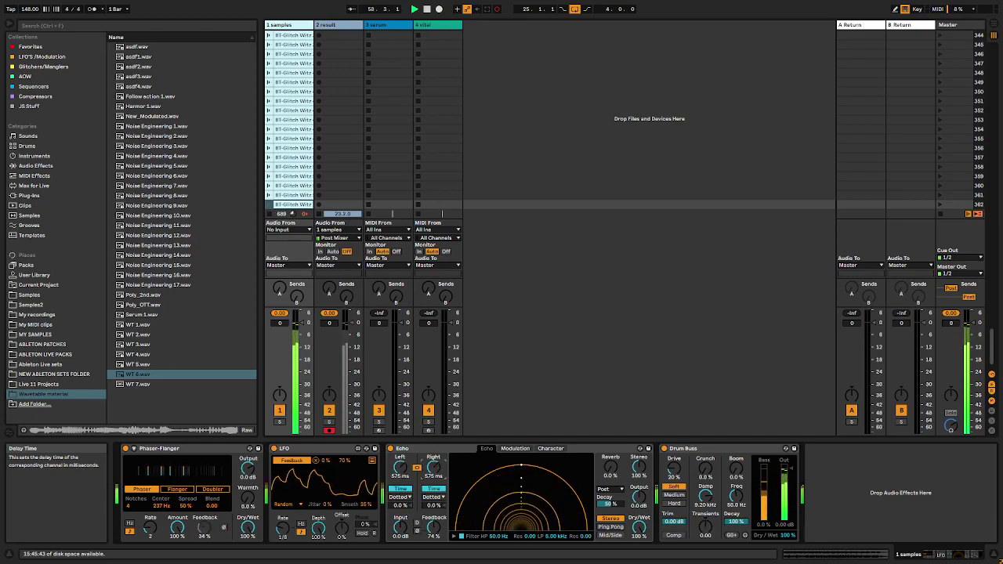
pyautogui.moveTo(433, 468); pyautogui.dragTo(433, 517)
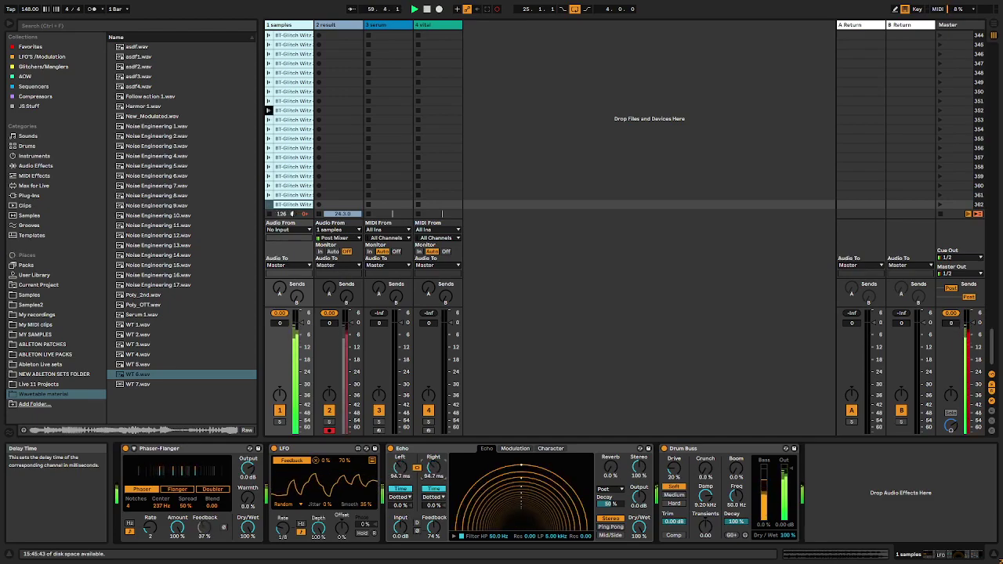
pyautogui.moveTo(433, 468); pyautogui.dragTo(433, 423)
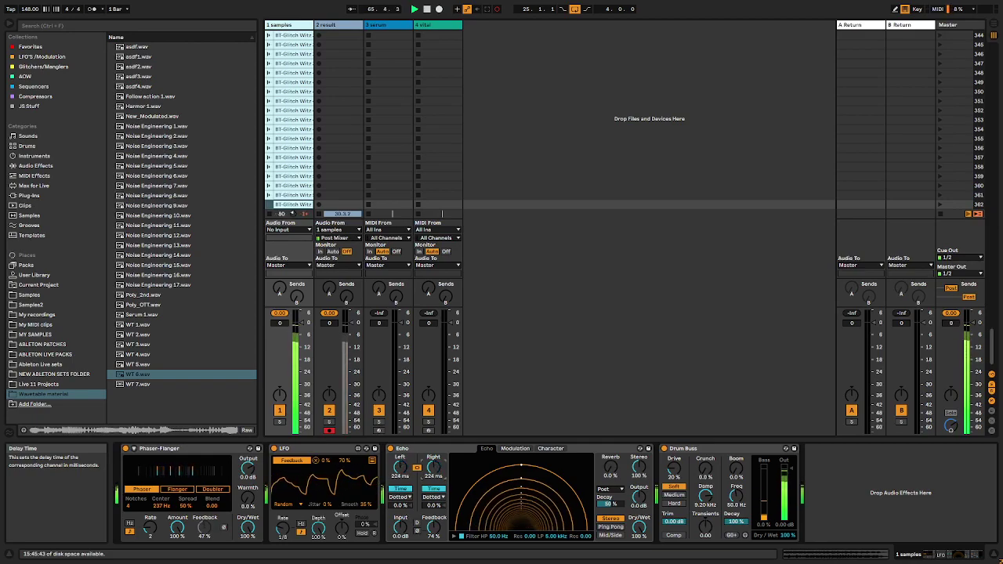
pyautogui.moveTo(433, 468); pyautogui.dragTo(434, 451)
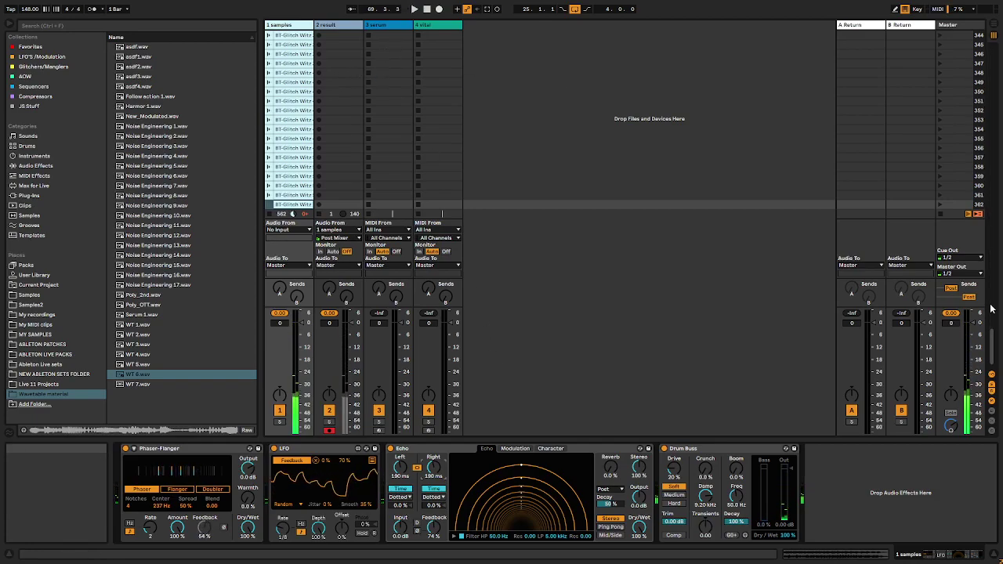
pyautogui.moveTo(994, 339); pyautogui.dragTo(998, 28)
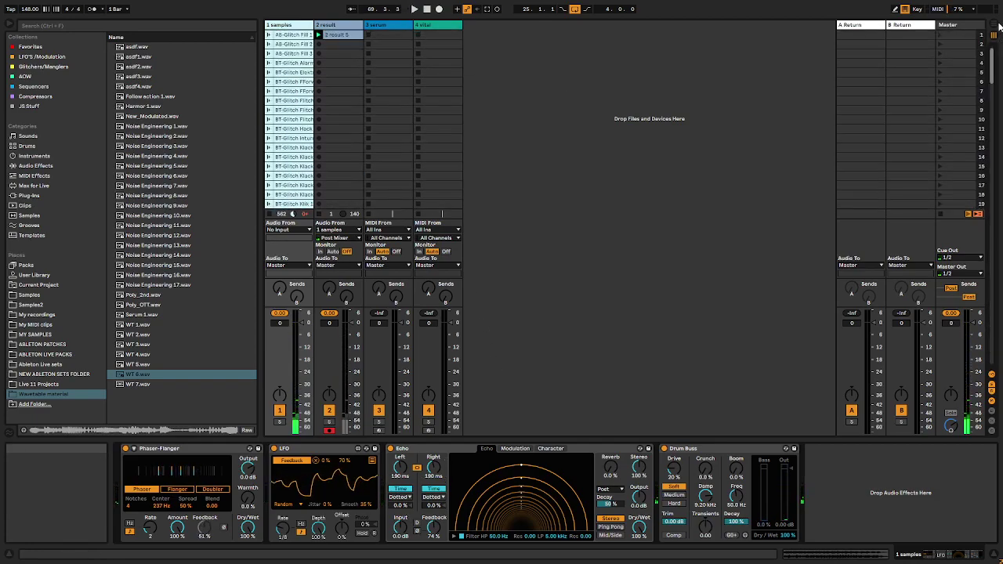
# In Arrangement View, move the result recording to bar 17 and set a two-bar loop at its start.
pyautogui.click(341, 31)
pyautogui.press('Tab')
pyautogui.click(613, 125)
pyautogui.moveTo(613, 126); pyautogui.dragTo(474, 128)
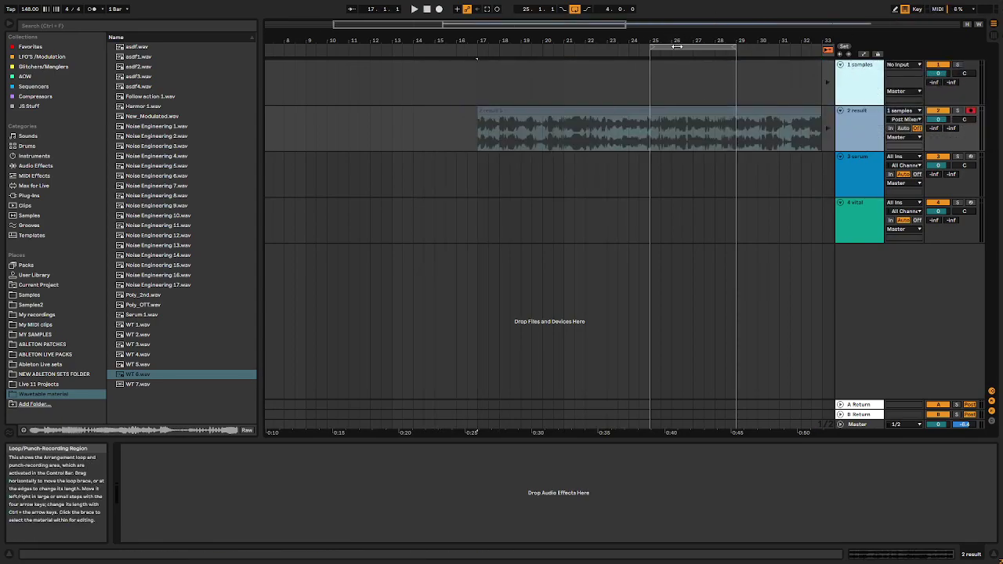
pyautogui.moveTo(672, 38); pyautogui.dragTo(499, 38)
pyautogui.click(841, 53)
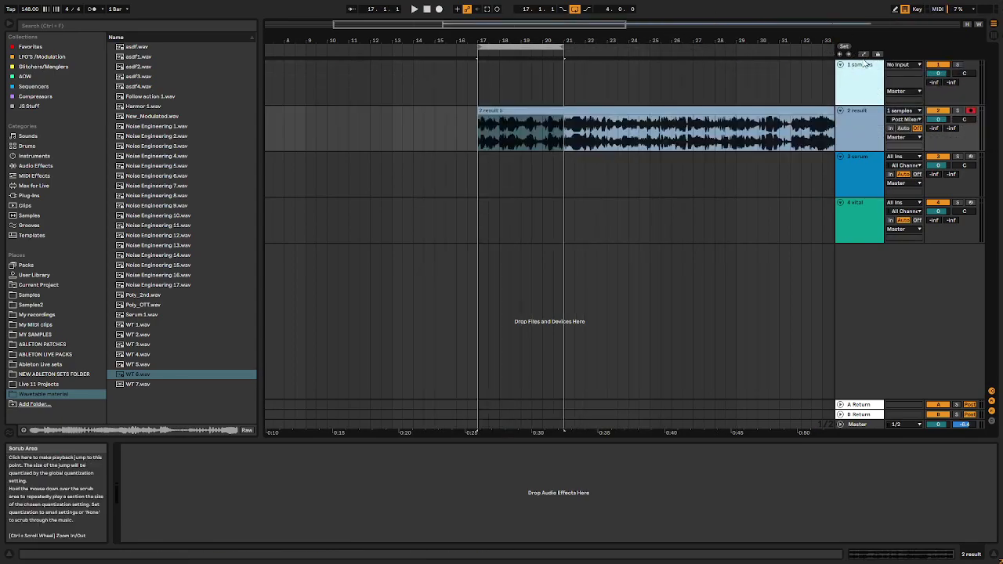
pyautogui.moveTo(561, 47)
pyautogui.mouseDown()
pyautogui.moveTo(497, 55)
pyautogui.moveTo(516, 60)
pyautogui.mouseUp()
# Loop bar 22.3, copy that slice near bar 13, and delete the bar 17–22.3 section.
pyautogui.keyDown('ctrl'); pyautogui.scroll(3, 513, 156); pyautogui.keyUp('ctrl')
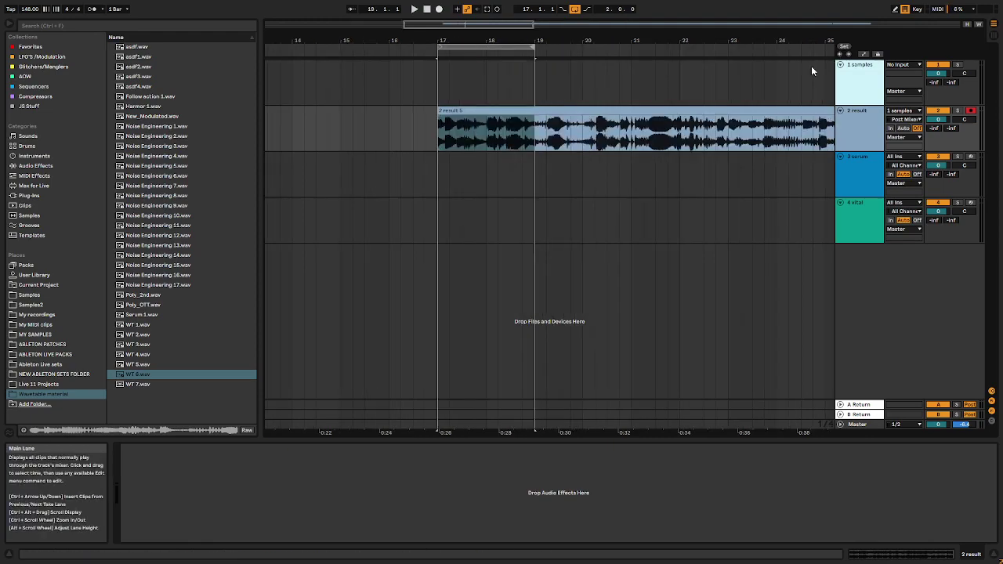
pyautogui.keyDown('ctrl'); pyautogui.scroll(-2, 644, 149); pyautogui.keyUp('ctrl')
pyautogui.keyDown('ctrl'); pyautogui.scroll(-3, 634, 134); pyautogui.keyUp('ctrl')
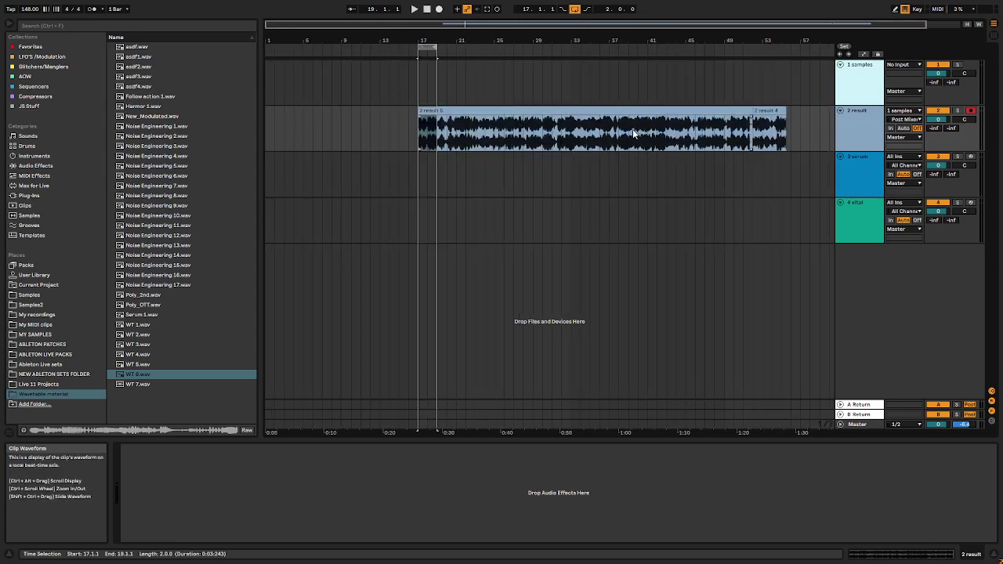
pyautogui.keyDown('ctrl'); pyautogui.scroll(3, 438, 69); pyautogui.keyUp('ctrl')
pyautogui.moveTo(393, 49); pyautogui.dragTo(507, 57)
pyautogui.press('space')
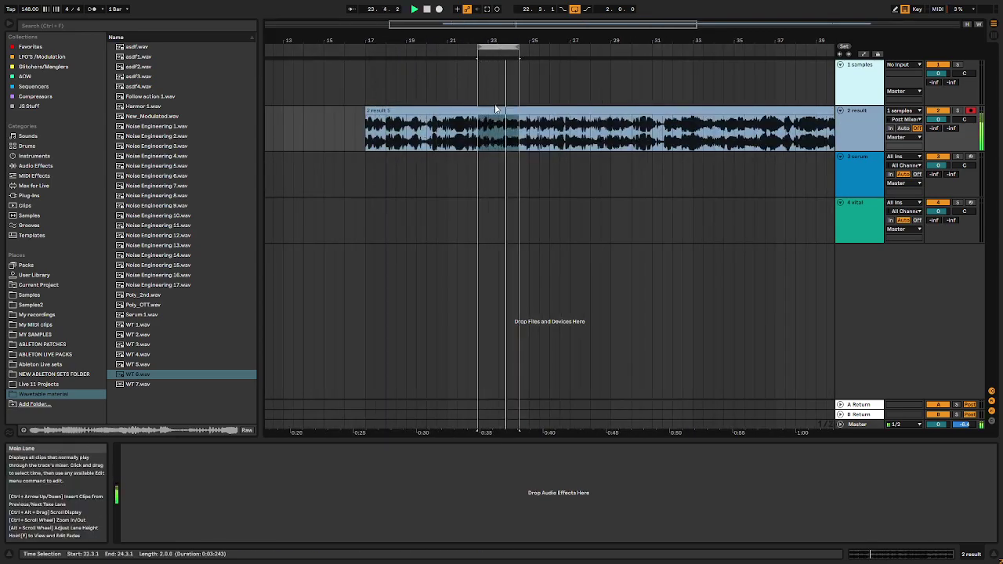
pyautogui.moveTo(507, 146)
pyautogui.mouseDown()
pyautogui.moveTo(317, 144)
pyautogui.moveTo(477, 133)
pyautogui.mouseUp()
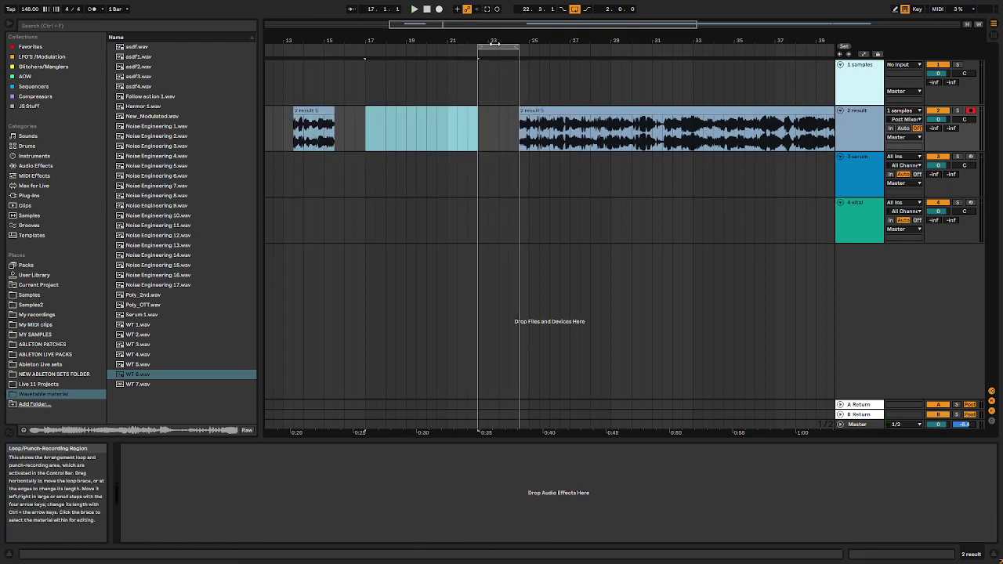
pyautogui.press('Delete')
pyautogui.moveTo(493, 44); pyautogui.dragTo(534, 44)
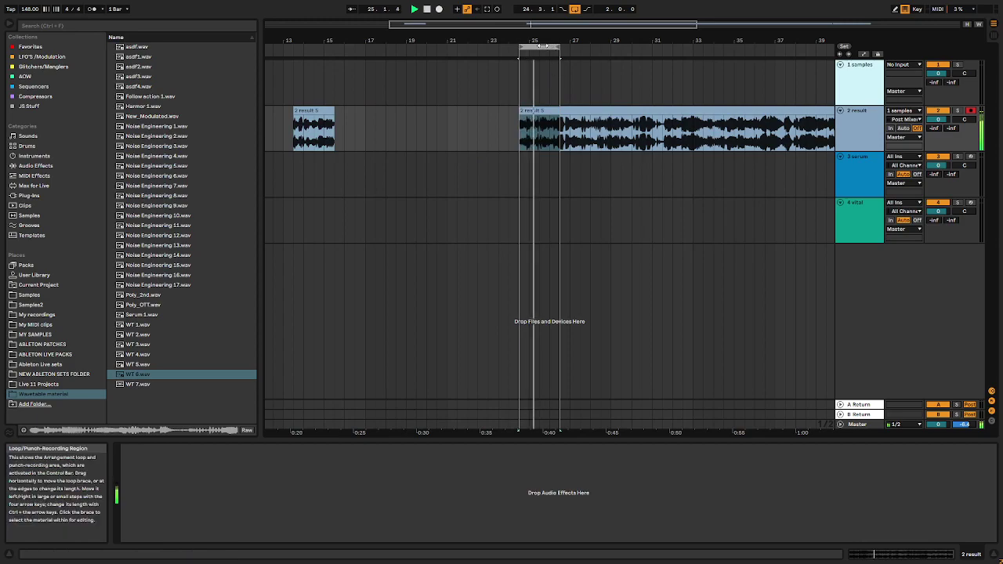
pyautogui.moveTo(541, 46); pyautogui.dragTo(608, 57)
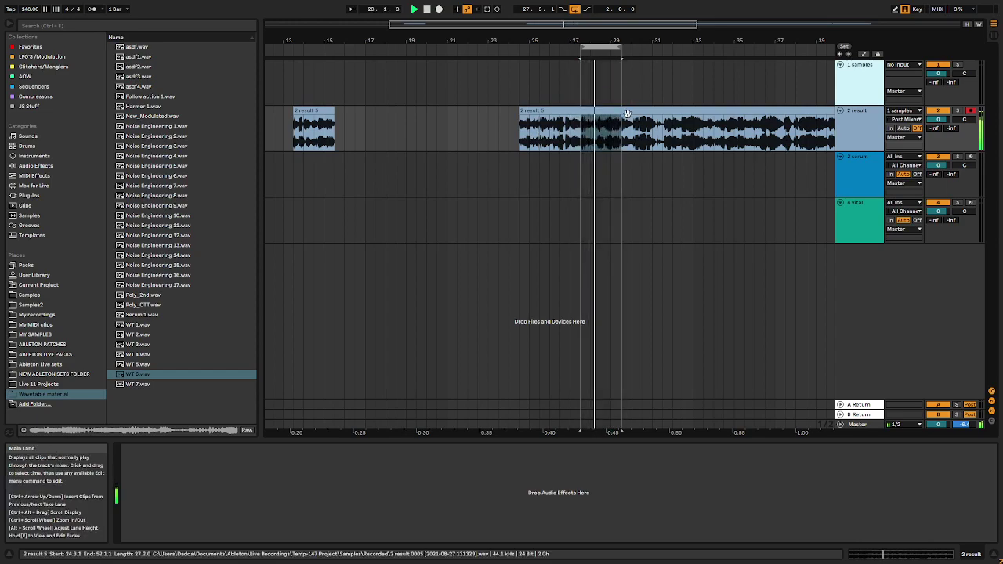
# Move the looped slice earlier, leaving a gap at bar 17, and shift the loop two bars right.
pyautogui.moveTo(596, 117); pyautogui.dragTo(379, 121)
pyautogui.moveTo(613, 49); pyautogui.dragTo(656, 51)
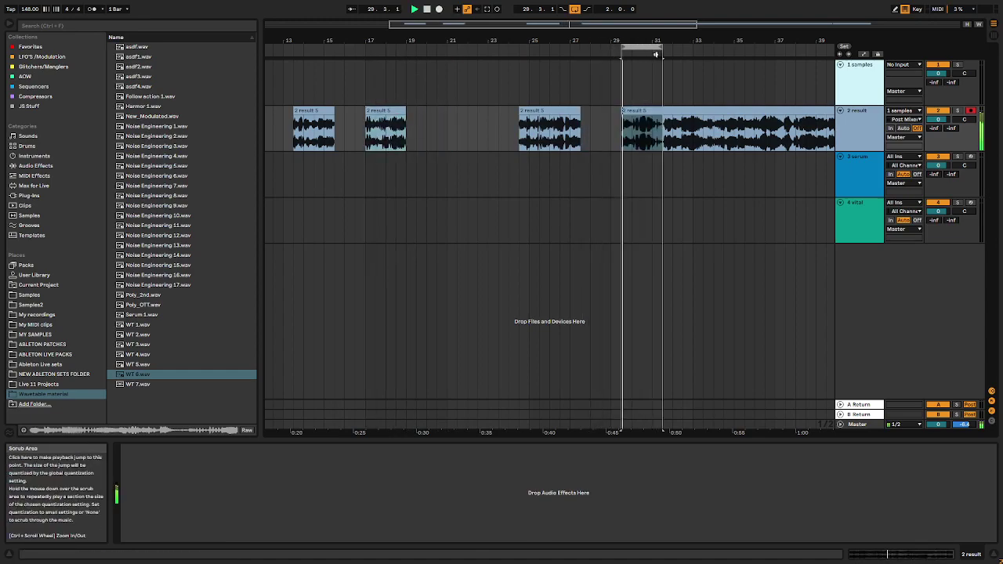
pyautogui.keyDown('ctrl'); pyautogui.scroll(-2, 617, 147); pyautogui.keyUp('ctrl')
pyautogui.keyDown('ctrl'); pyautogui.scroll(2, 643, 157); pyautogui.keyUp('ctrl')
pyautogui.keyDown('ctrl'); pyautogui.scroll(2, 452, 106); pyautogui.keyUp('ctrl')
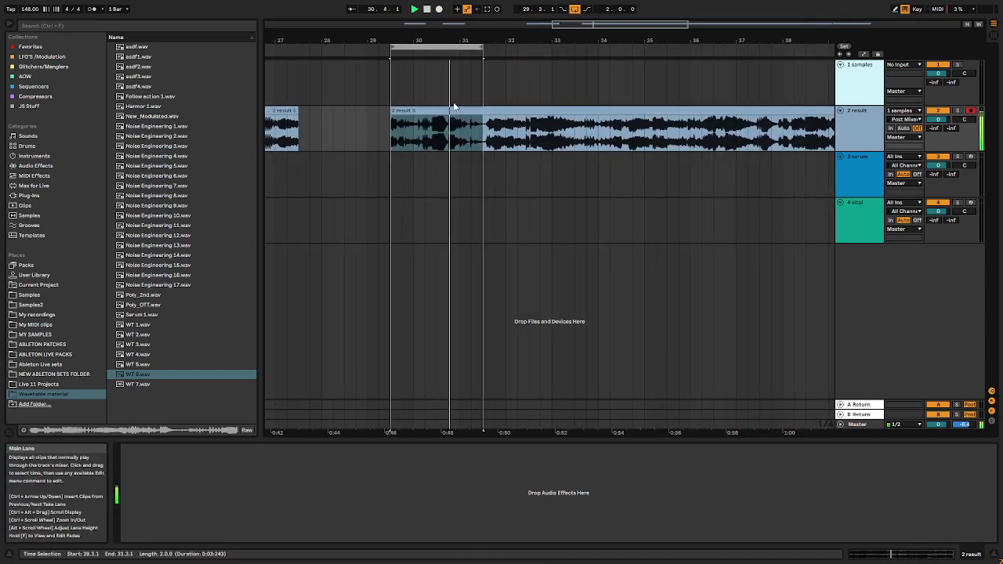
pyautogui.keyDown('ctrl'); pyautogui.scroll(-2, 453, 106); pyautogui.keyUp('ctrl')
pyautogui.moveTo(450, 52)
pyautogui.mouseDown()
pyautogui.moveTo(531, 47)
pyautogui.moveTo(522, 48)
pyautogui.mouseUp()
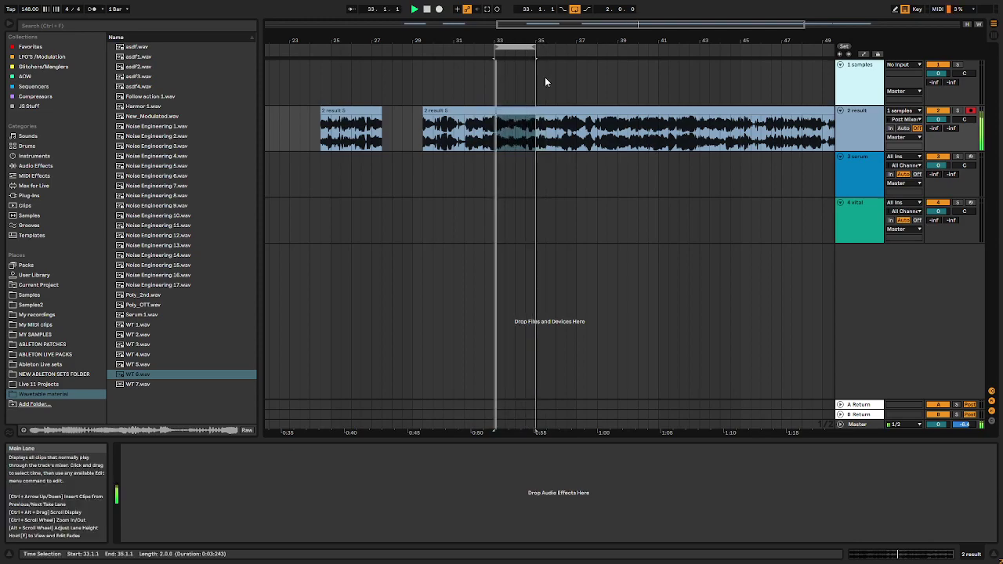
# Move another slice earlier and audition it with the loop near bars 36–38.
pyautogui.scroll(-3, 568, 107)
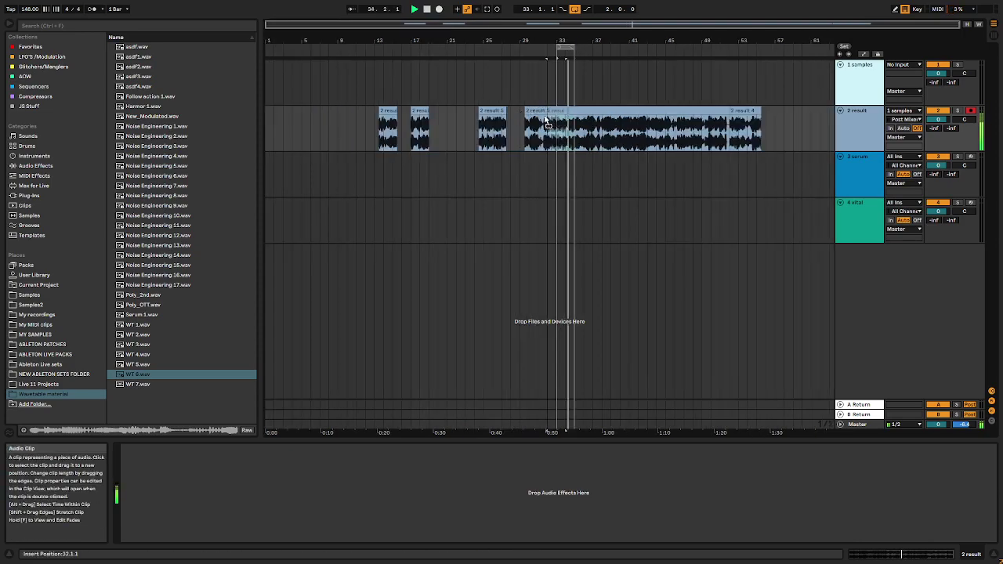
pyautogui.moveTo(568, 106); pyautogui.dragTo(448, 118)
pyautogui.moveTo(564, 47); pyautogui.dragTo(592, 47)
pyautogui.scroll(2, 601, 124)
pyautogui.scroll(2, 601, 123)
pyautogui.scroll(3, 600, 124)
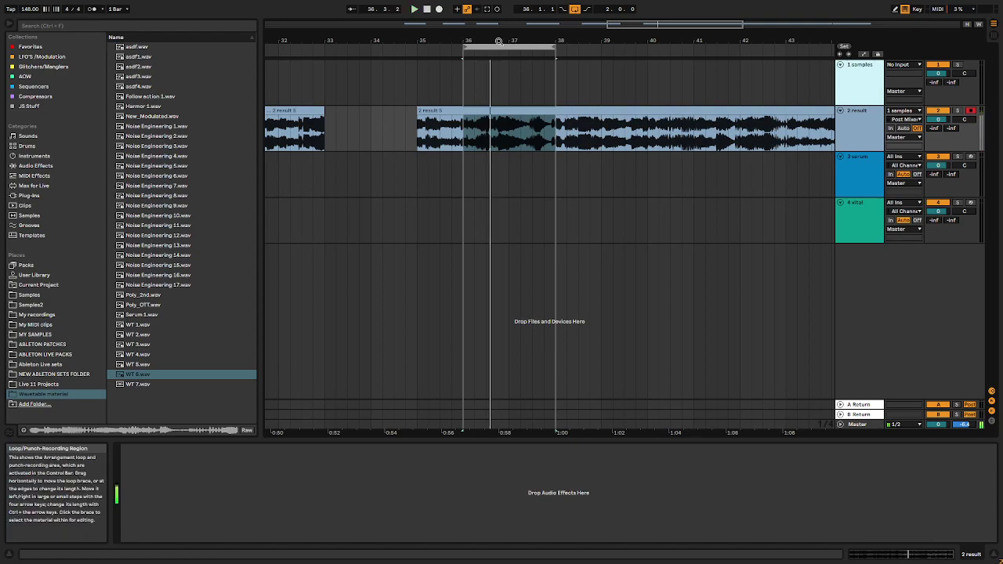
pyautogui.moveTo(502, 47)
pyautogui.mouseDown()
pyautogui.moveTo(467, 47)
pyautogui.moveTo(480, 46)
pyautogui.mouseUp()
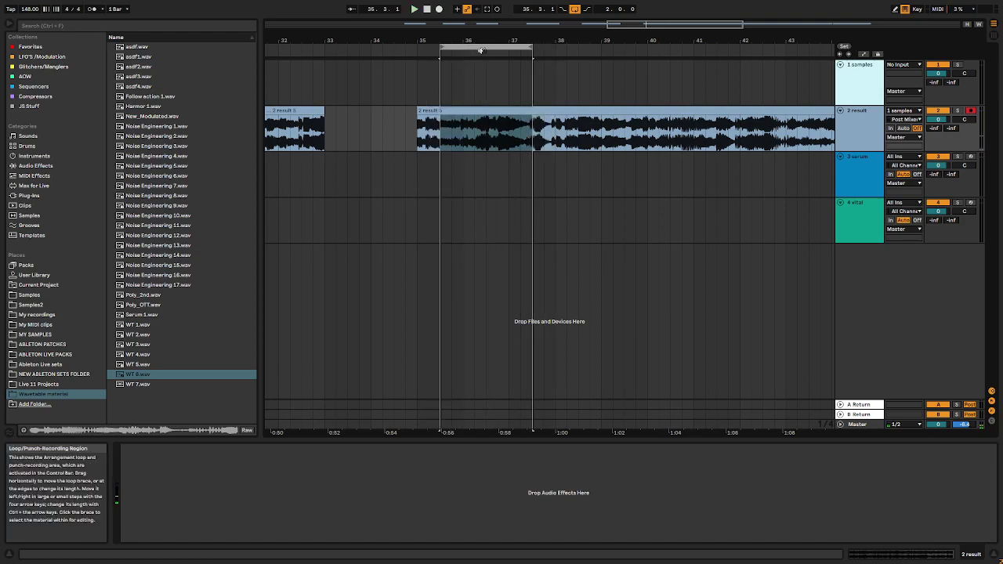
pyautogui.press('space')
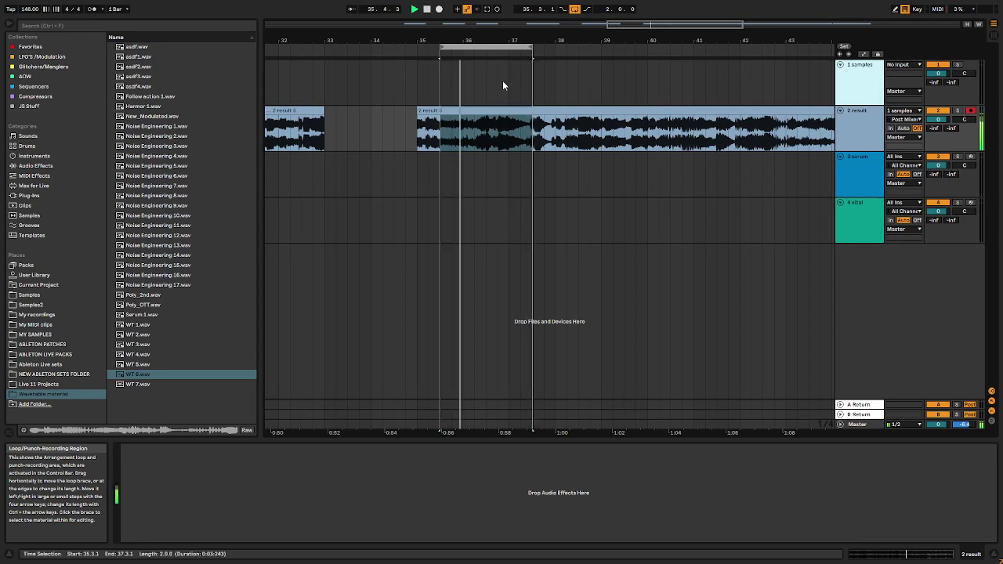
# Drop a section into the gap, delete leftover pieces, and loop bars 37–39.
pyautogui.keyDown('ctrl'); pyautogui.scroll(-3, 483, 151); pyautogui.keyUp('ctrl')
pyautogui.moveTo(484, 151); pyautogui.dragTo(324, 110)
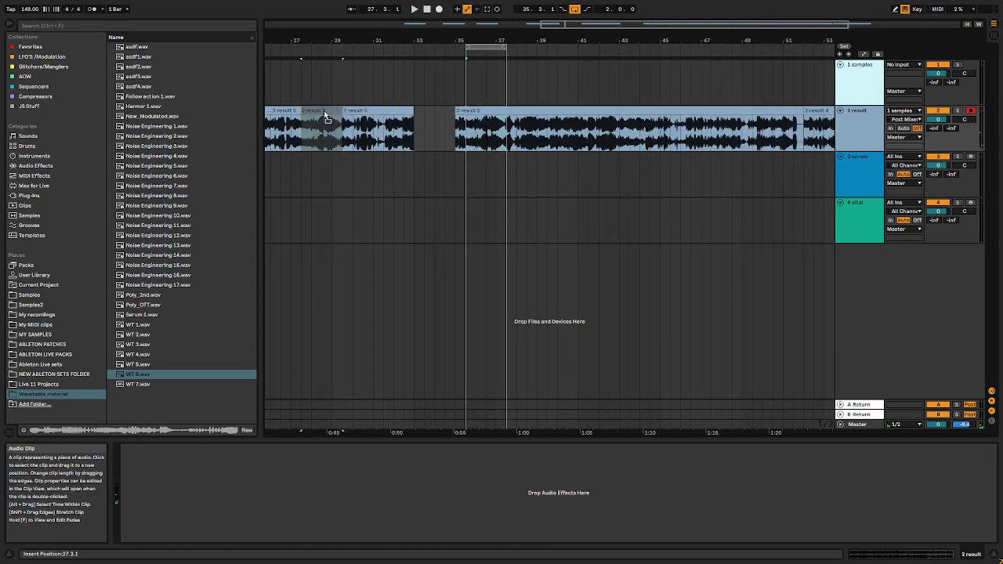
pyautogui.press('Delete')
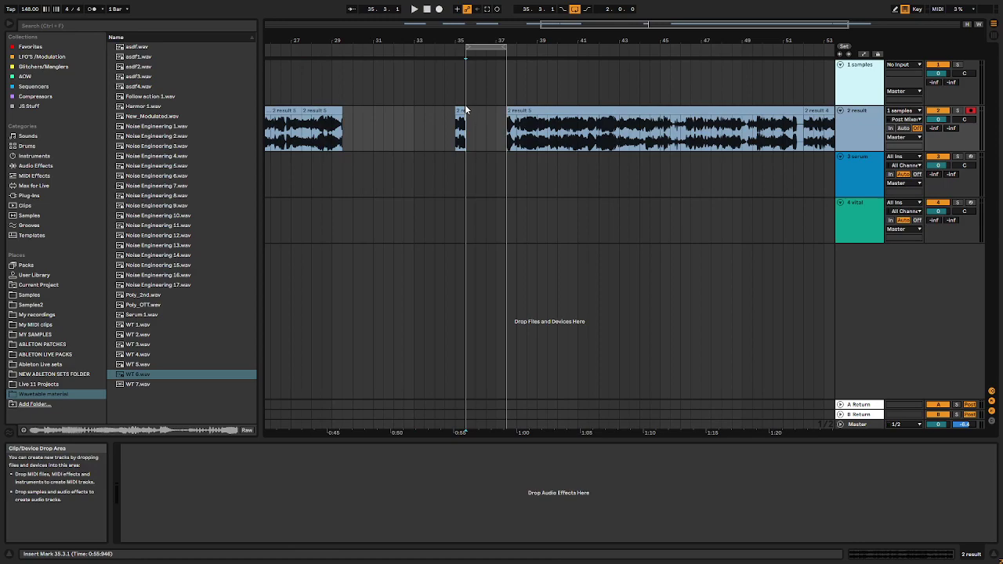
pyautogui.press('Delete')
pyautogui.moveTo(486, 47); pyautogui.dragTo(593, 48)
pyautogui.click(529, 43)
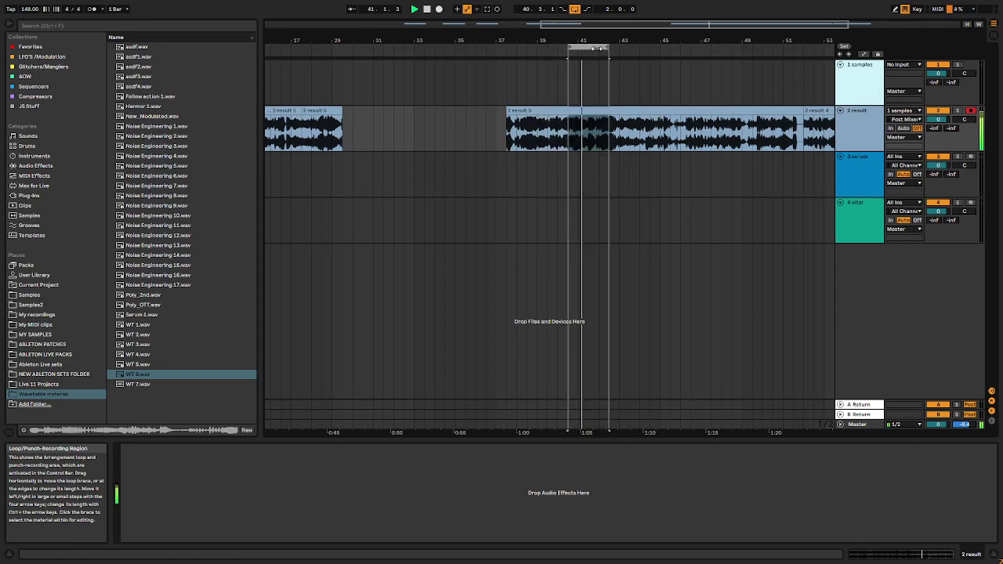
pyautogui.moveTo(599, 48); pyautogui.dragTo(633, 50)
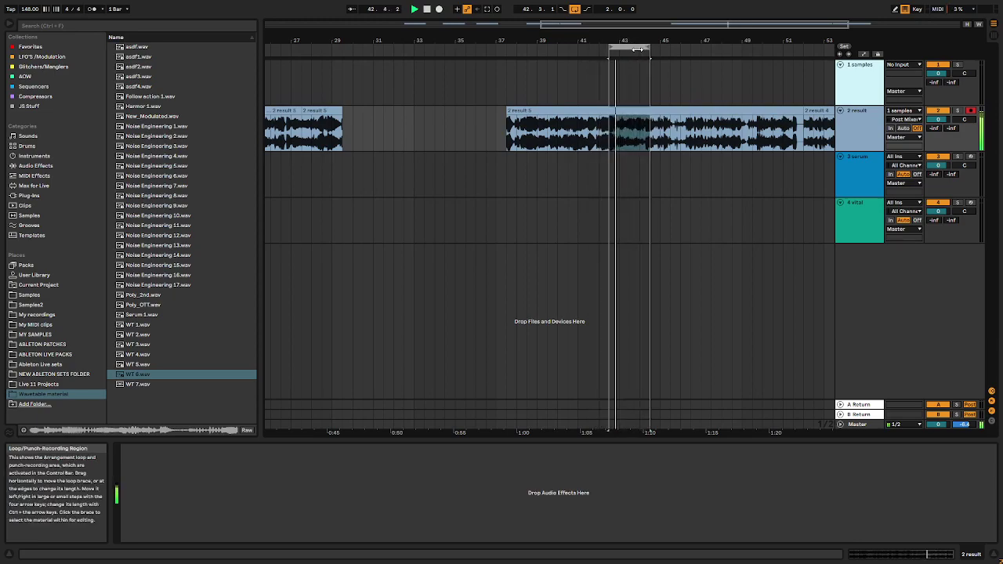
# Split off a slice, pack the short clips near bar 9, and delete the bar-25 leftover.
pyautogui.press('-')
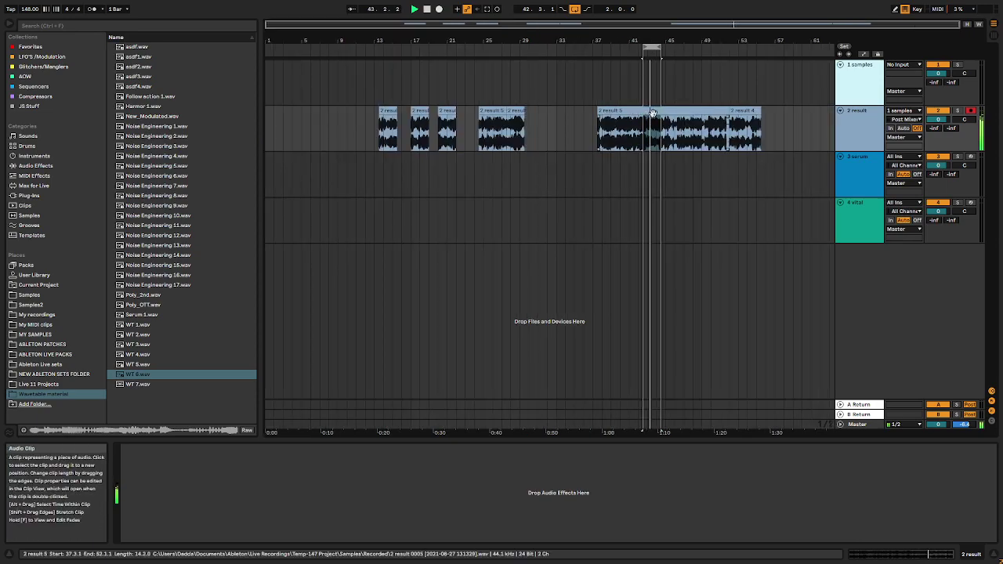
pyautogui.moveTo(652, 112); pyautogui.dragTo(547, 117)
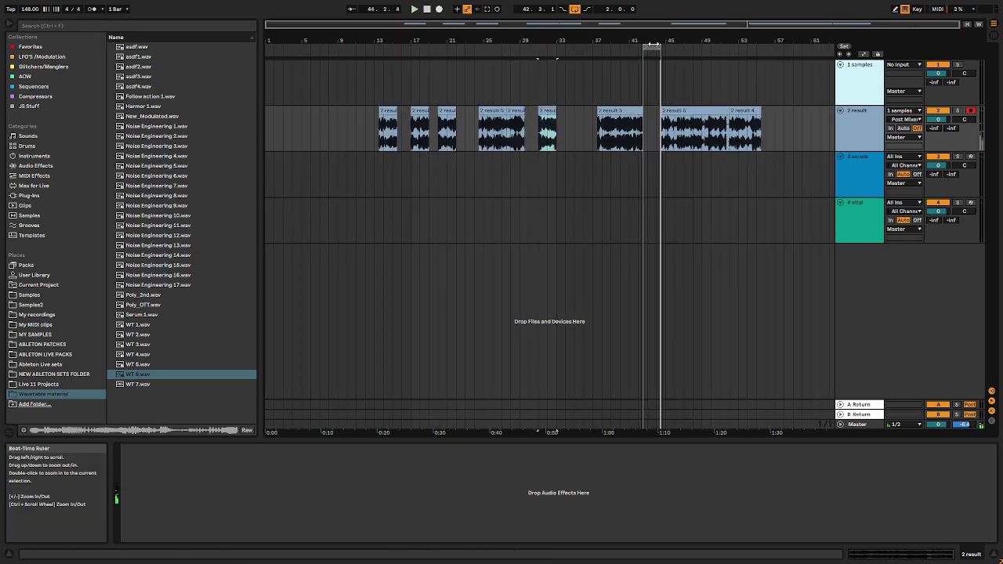
pyautogui.moveTo(652, 45); pyautogui.dragTo(676, 46)
pyautogui.click(388, 123)
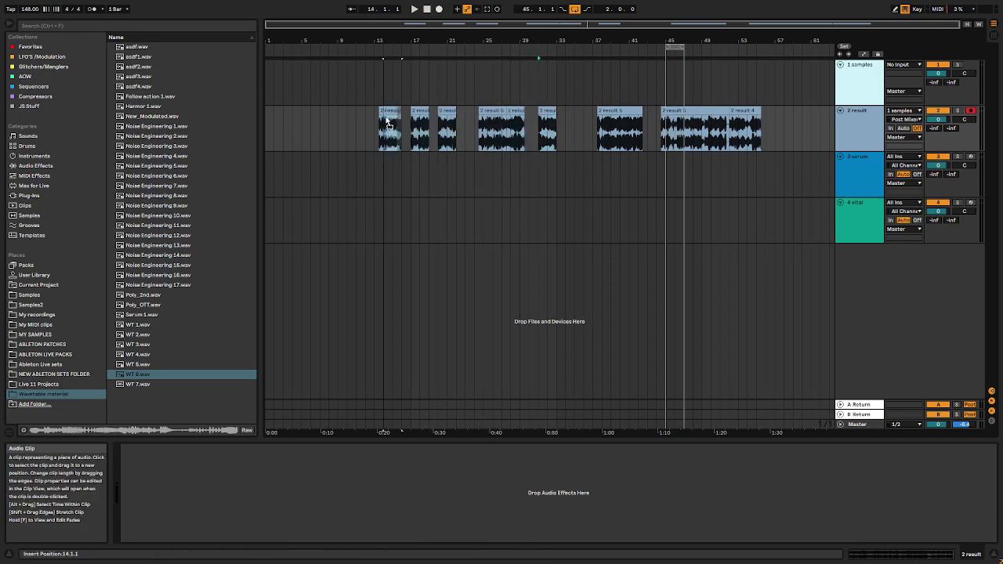
pyautogui.moveTo(388, 123); pyautogui.dragTo(365, 124)
pyautogui.moveTo(546, 126); pyautogui.dragTo(390, 126)
pyautogui.click(494, 126)
pyautogui.press('Delete')
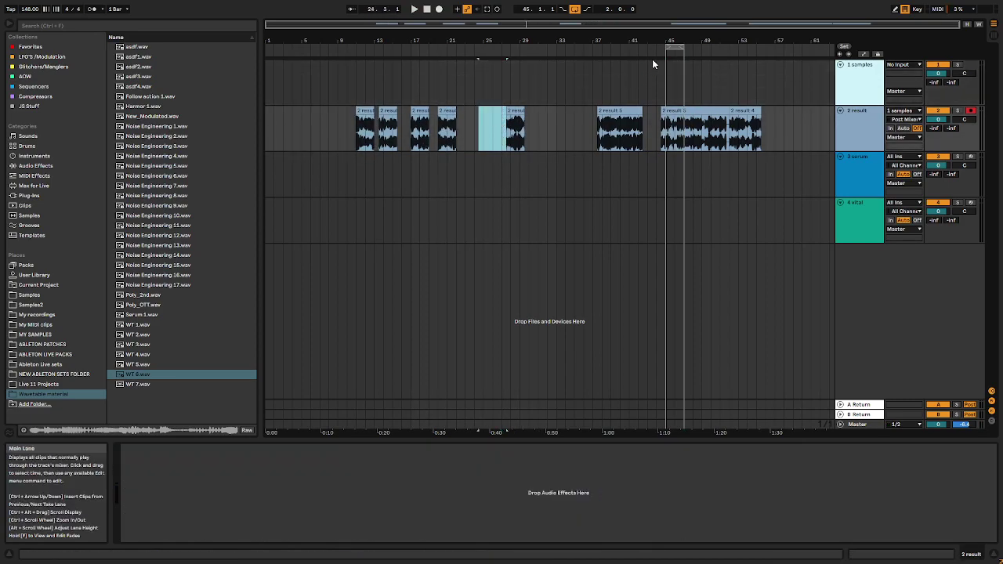
pyautogui.click(517, 112)
pyautogui.press('space')
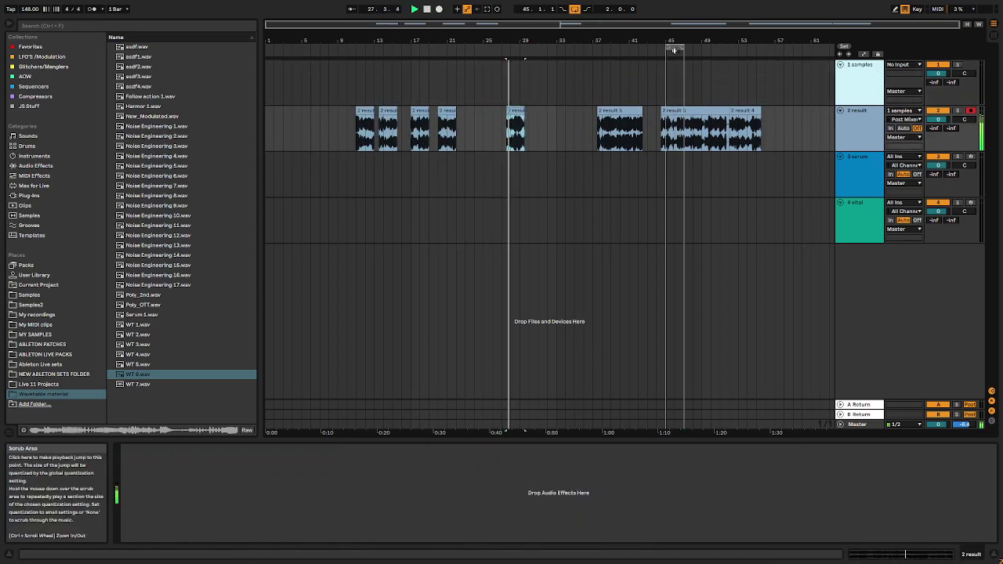
# Move the bar-28 clip beside the row of slices and step the loop later to about bar 49.
pyautogui.moveTo(675, 47); pyautogui.dragTo(575, 47)
pyautogui.click(517, 110)
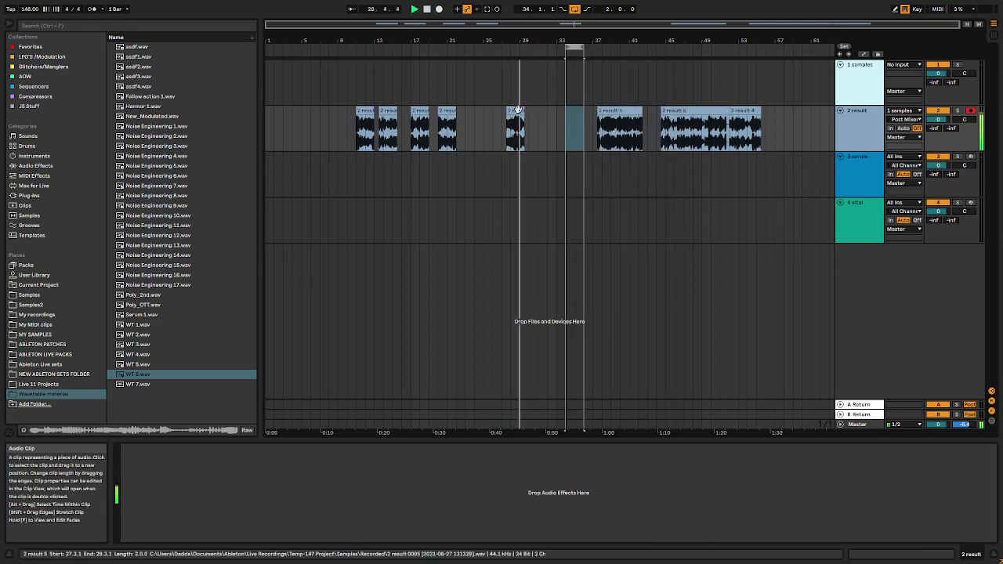
pyautogui.moveTo(517, 109); pyautogui.dragTo(472, 110)
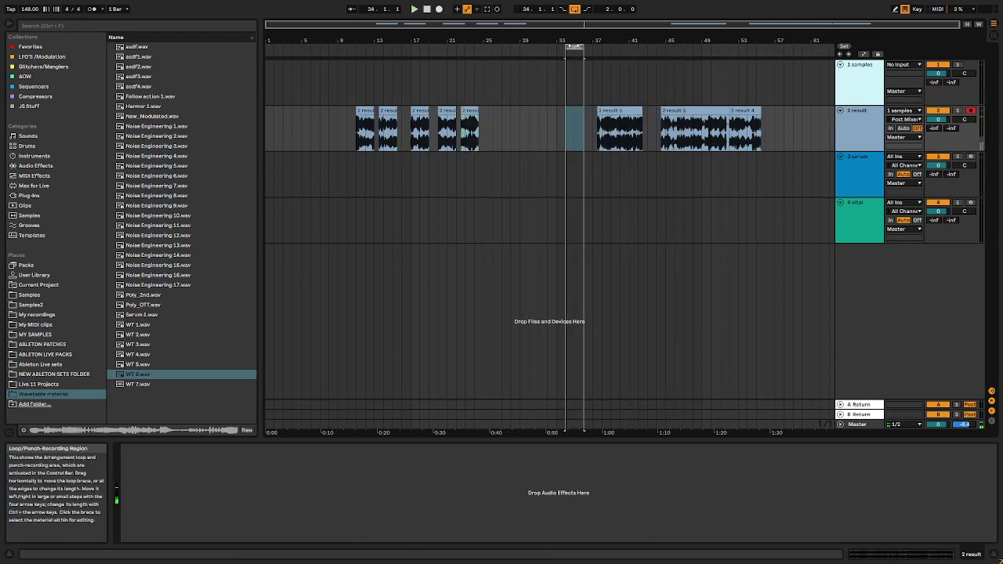
pyautogui.moveTo(577, 48); pyautogui.dragTo(668, 57)
pyautogui.scroll(3, 669, 57)
pyautogui.moveTo(607, 48); pyautogui.dragTo(628, 47)
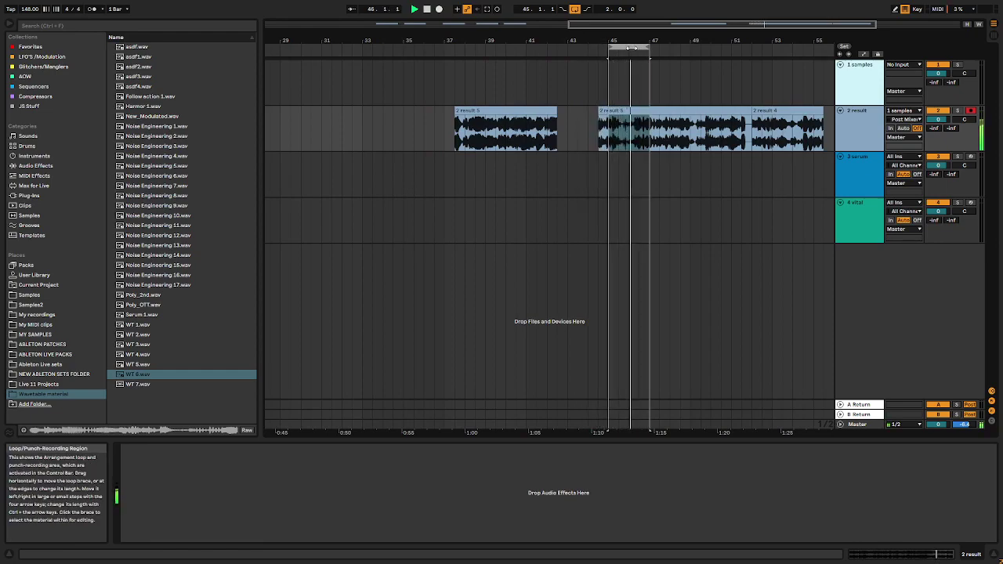
pyautogui.moveTo(639, 50); pyautogui.dragTo(668, 50)
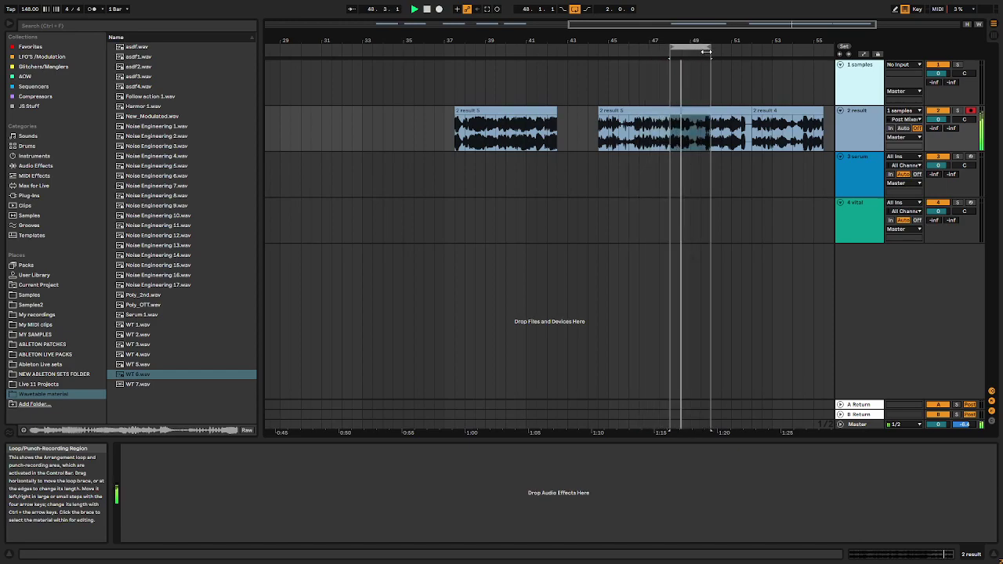
pyautogui.moveTo(667, 50); pyautogui.dragTo(732, 56)
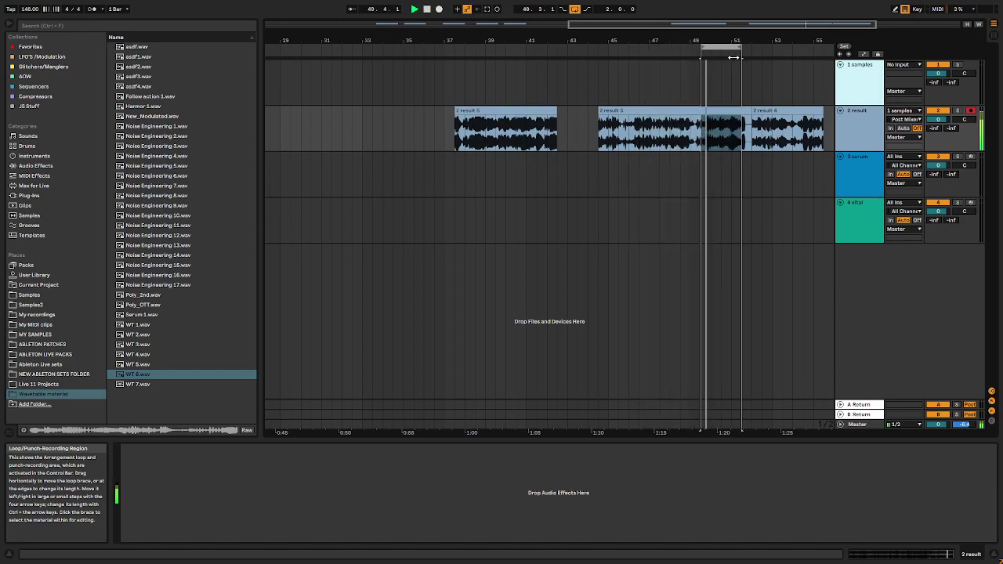
# Move the two-bar slice to bar 25, loop it there, and solo the result track.
pyautogui.press('-')
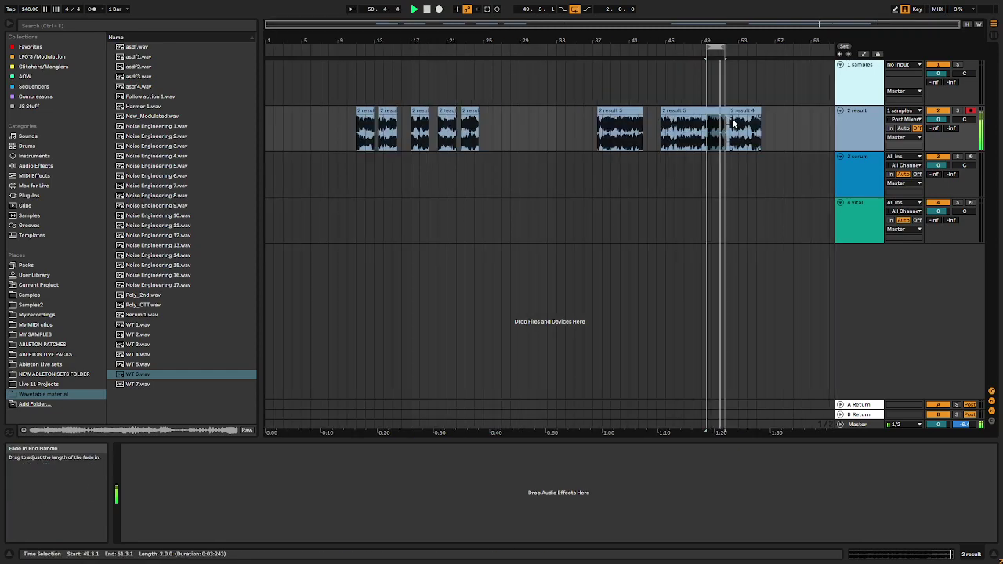
pyautogui.click(688, 117)
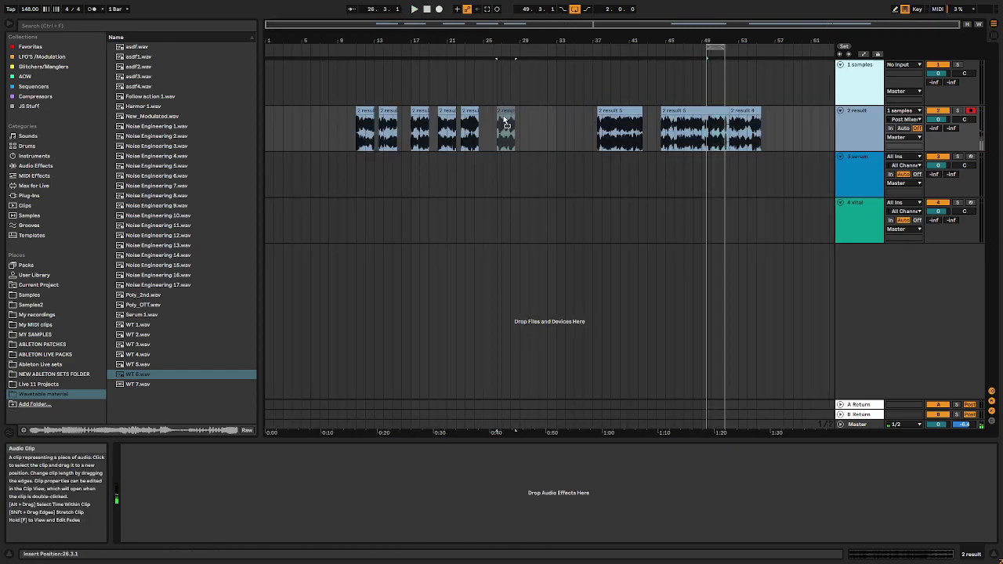
pyautogui.moveTo(505, 121); pyautogui.dragTo(492, 121)
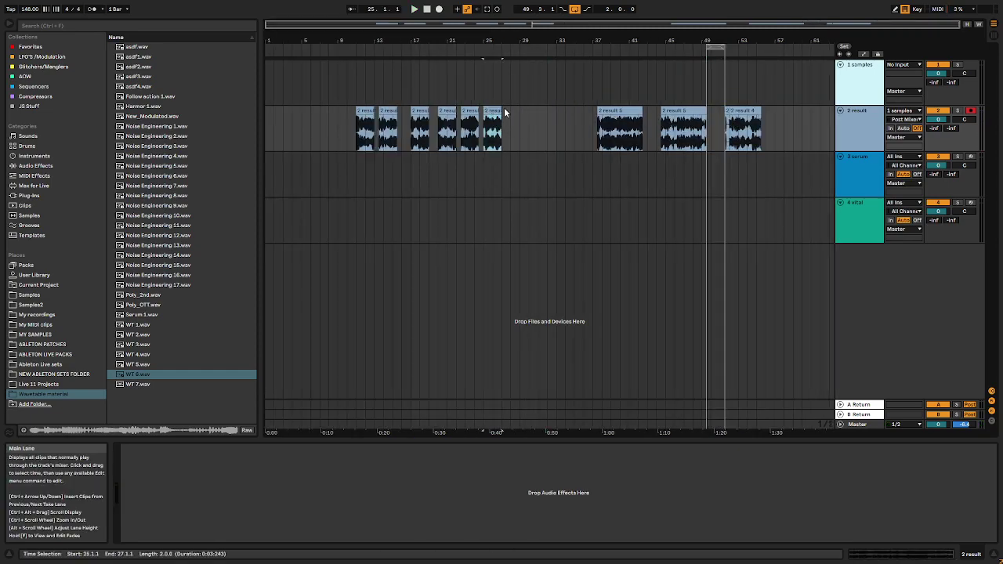
pyautogui.hotkey('ctrl', 'l')
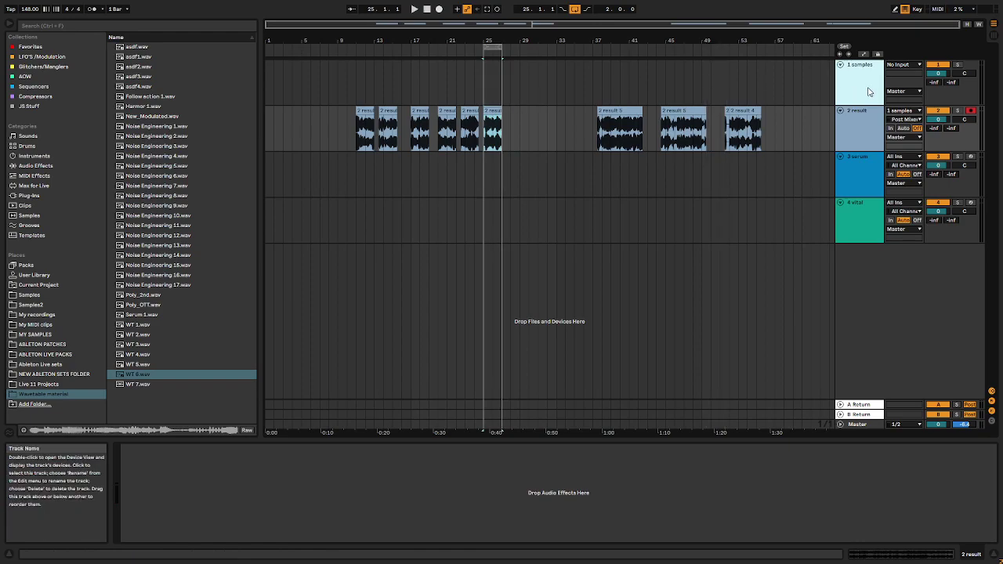
pyautogui.click(957, 111)
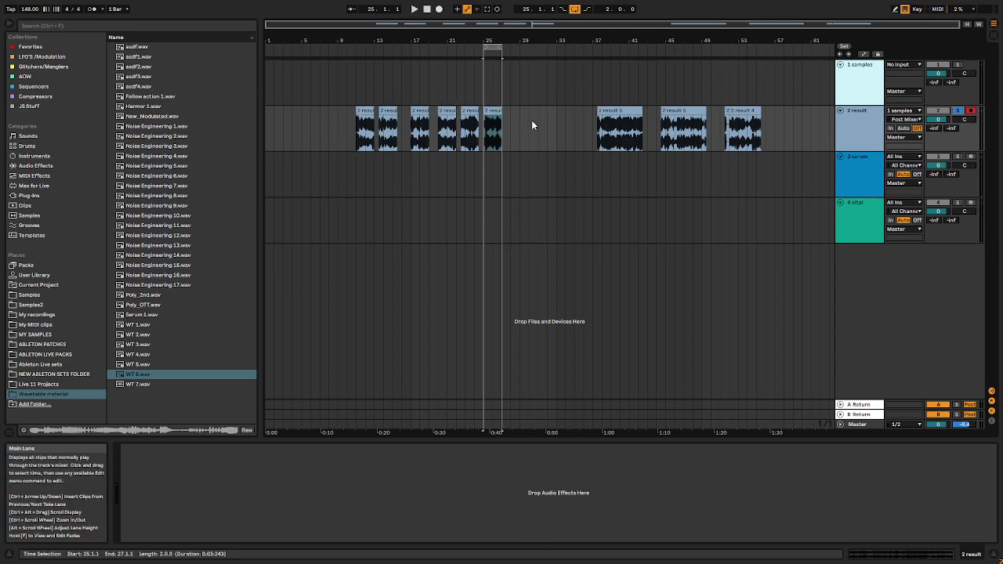
# Export the looped two bars as WT 8.wav into the Wavetable material folder.
pyautogui.hotkey('ctrl', 'shift', 'r')
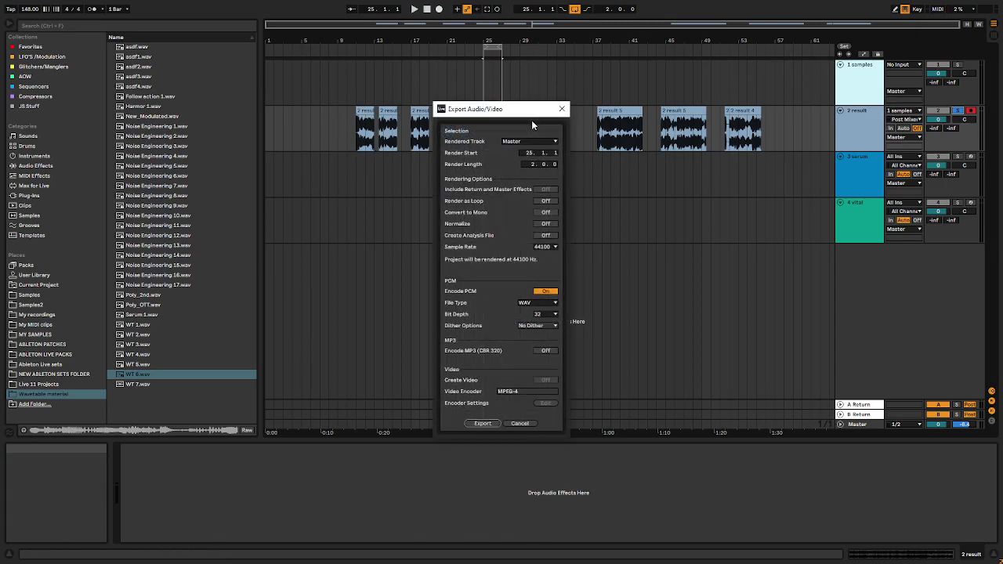
pyautogui.click(483, 423)
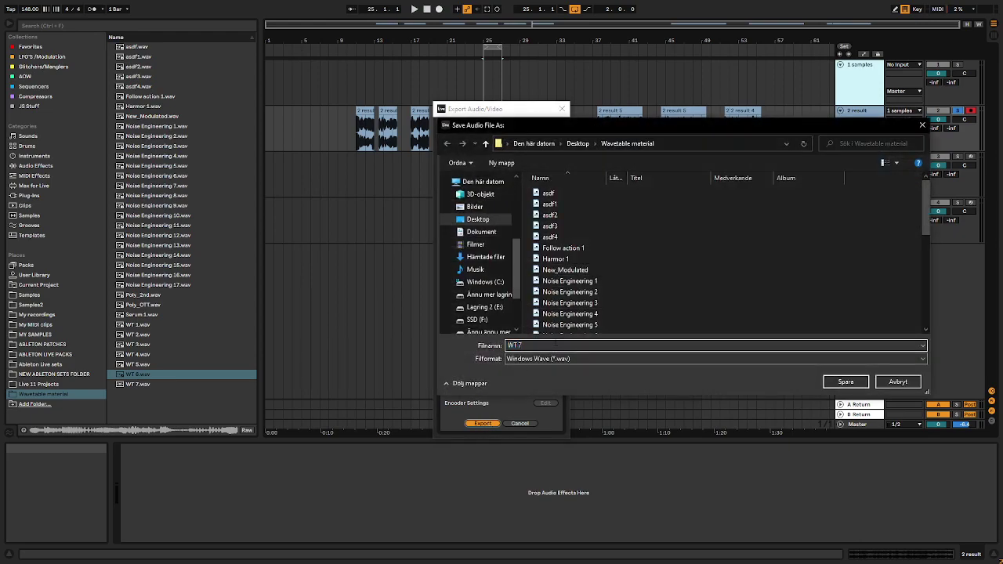
pyautogui.write('WT 8')
pyautogui.click(837, 381)
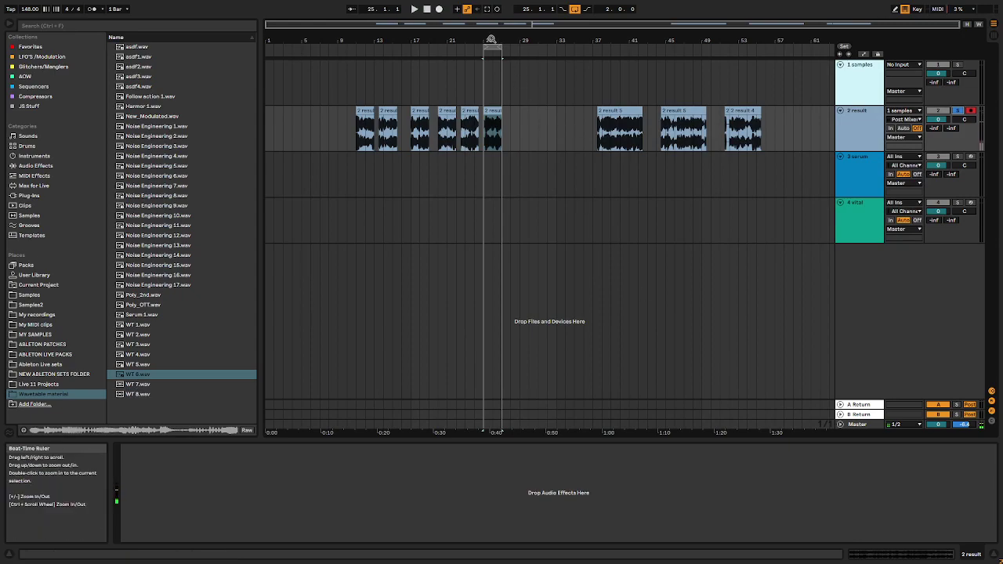
# Move the loop to bar 22.3 and export it as WT 9.
pyautogui.moveTo(491, 50)
pyautogui.mouseDown()
pyautogui.moveTo(472, 51)
pyautogui.moveTo(499, 45)
pyautogui.mouseUp()
pyautogui.scroll(3, 470, 52)
pyautogui.hotkey('ctrl', 'shift', 'r')
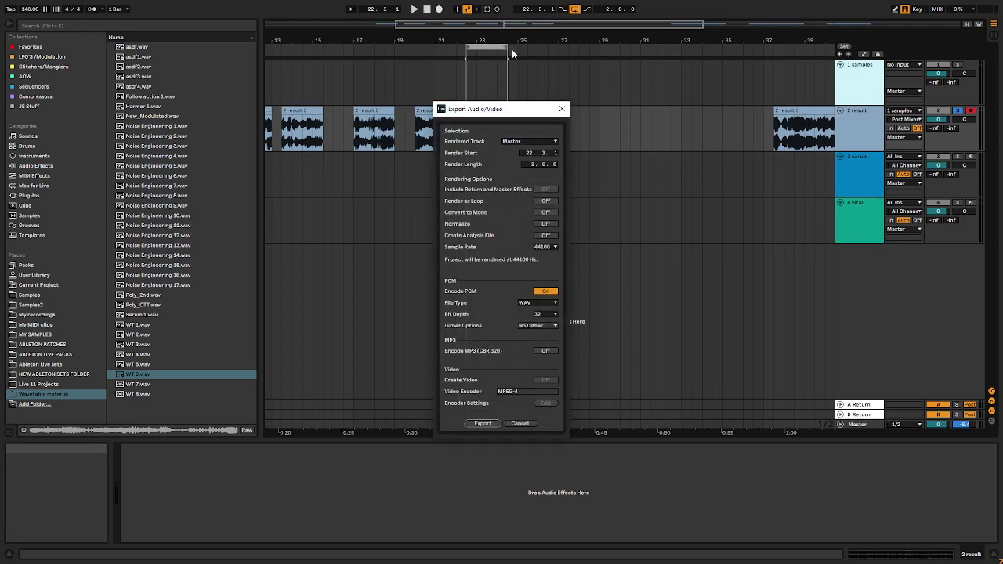
pyautogui.click(496, 423)
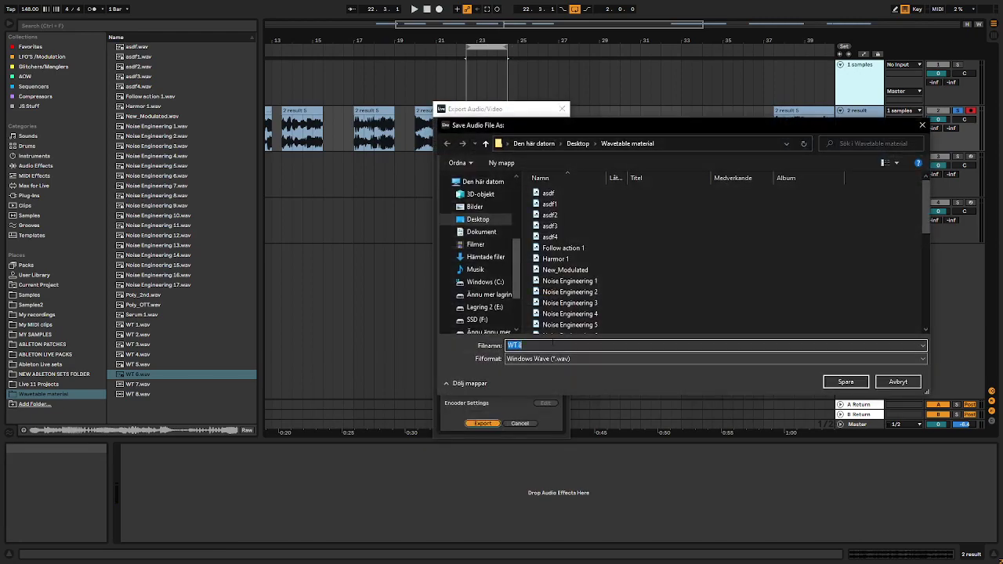
pyautogui.click(559, 344)
pyautogui.press('BackSpace')
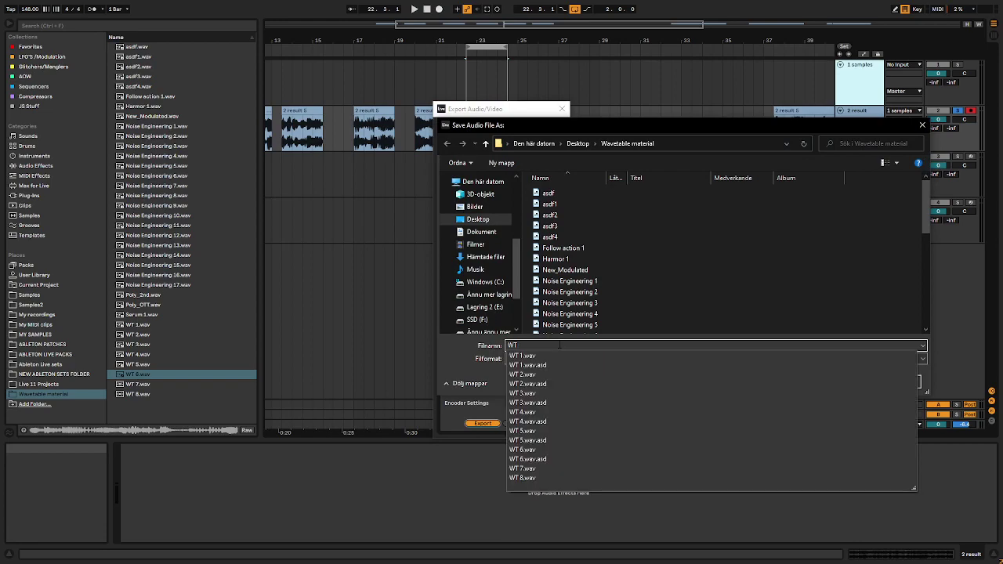
pyautogui.write('9')
pyautogui.press('Return')
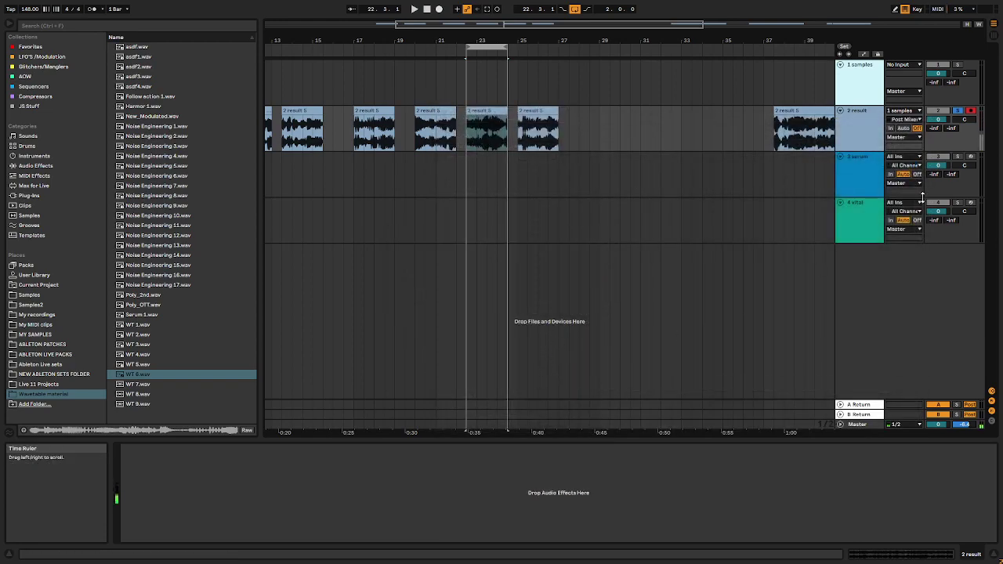
# Select the vital track and open Vital's editor window.
pyautogui.click(864, 229)
pyautogui.click(860, 192)
pyautogui.click(856, 207)
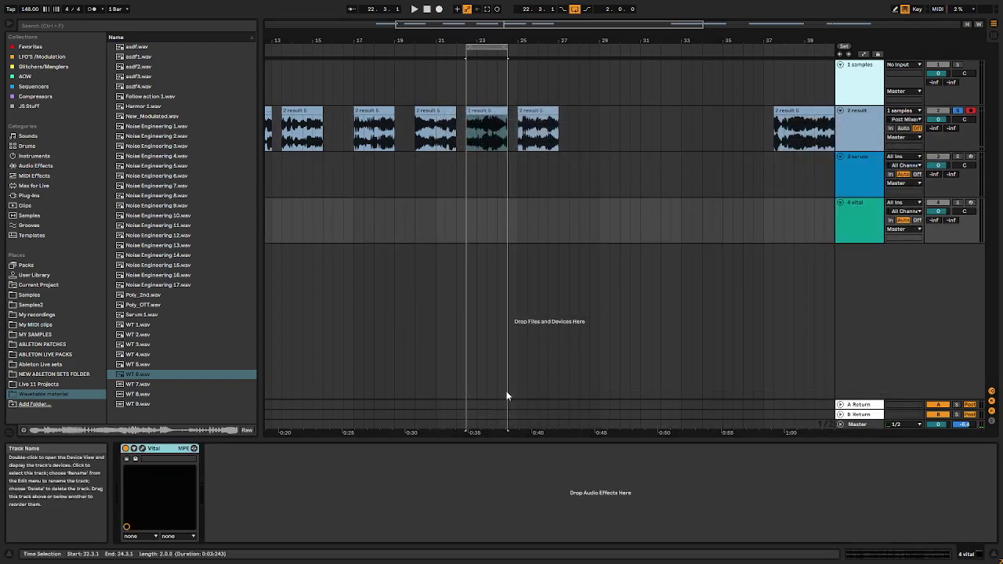
pyautogui.click(142, 452)
pyautogui.moveTo(373, 52); pyautogui.dragTo(494, 52)
# Load WT 8.wav into oscillator 1 and open its wavetable editor.
pyautogui.moveTo(179, 394)
pyautogui.mouseDown()
pyautogui.moveTo(440, 128)
pyautogui.moveTo(455, 129)
pyautogui.mouseUp()
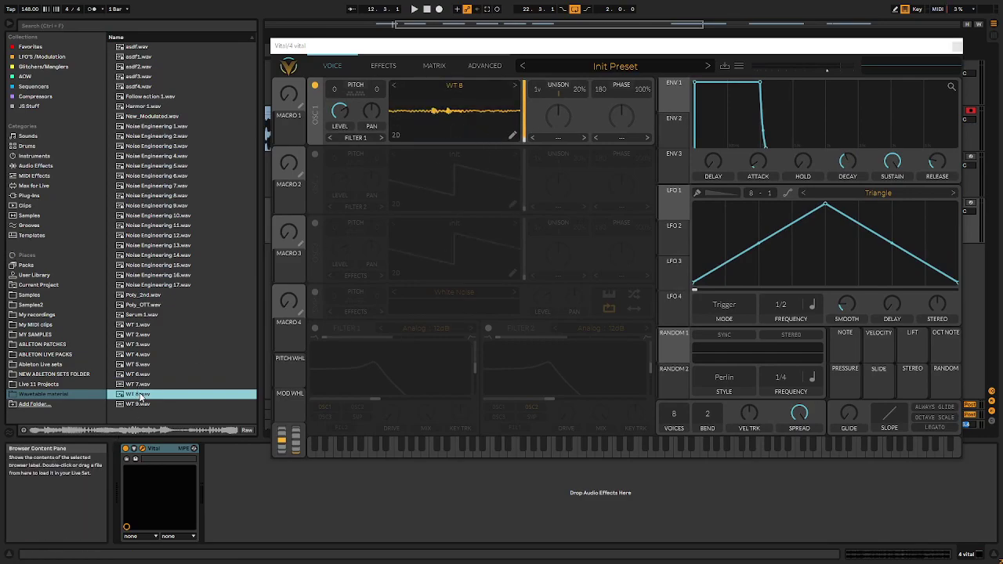
pyautogui.click(139, 364)
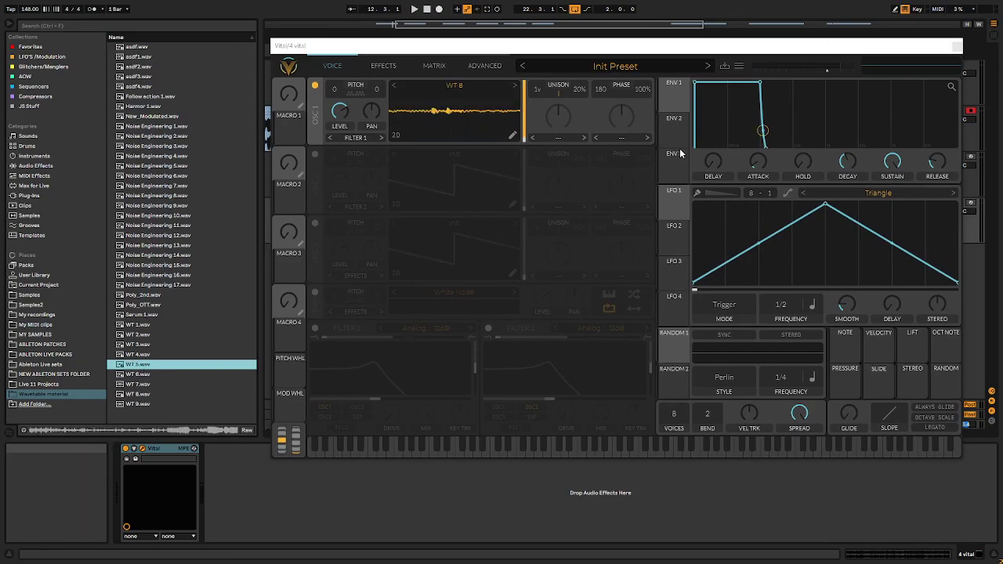
pyautogui.click(138, 394)
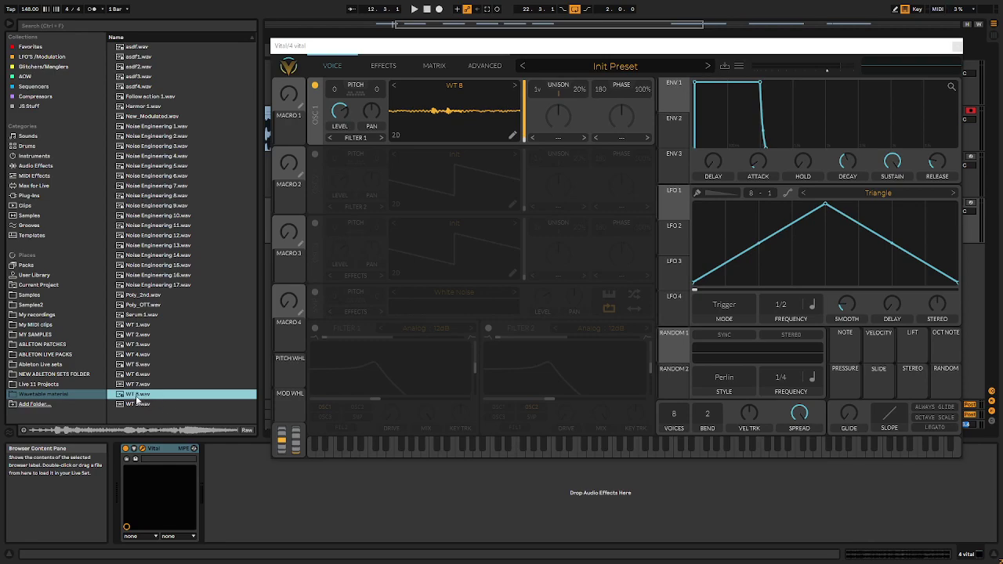
pyautogui.click(142, 365)
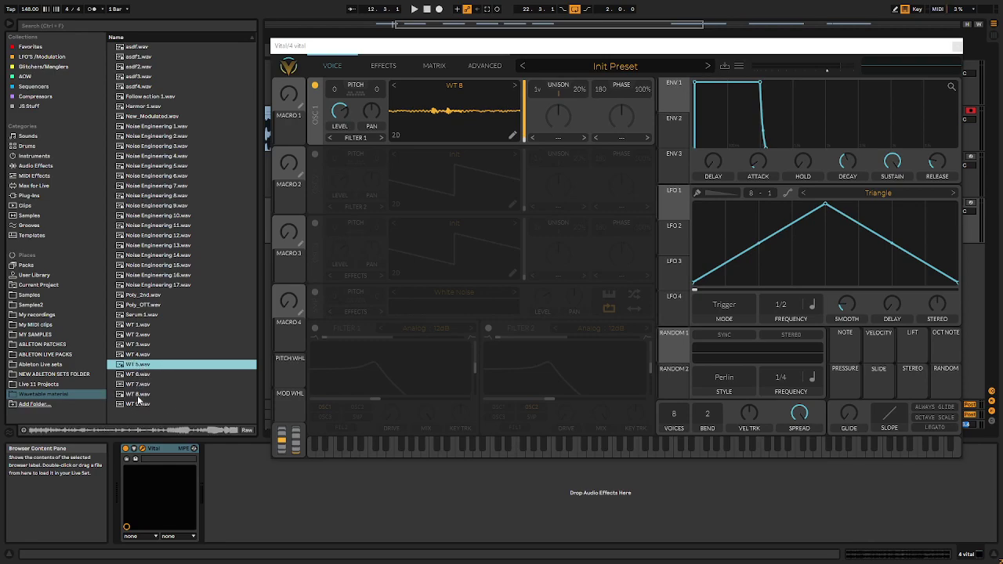
pyautogui.click(514, 136)
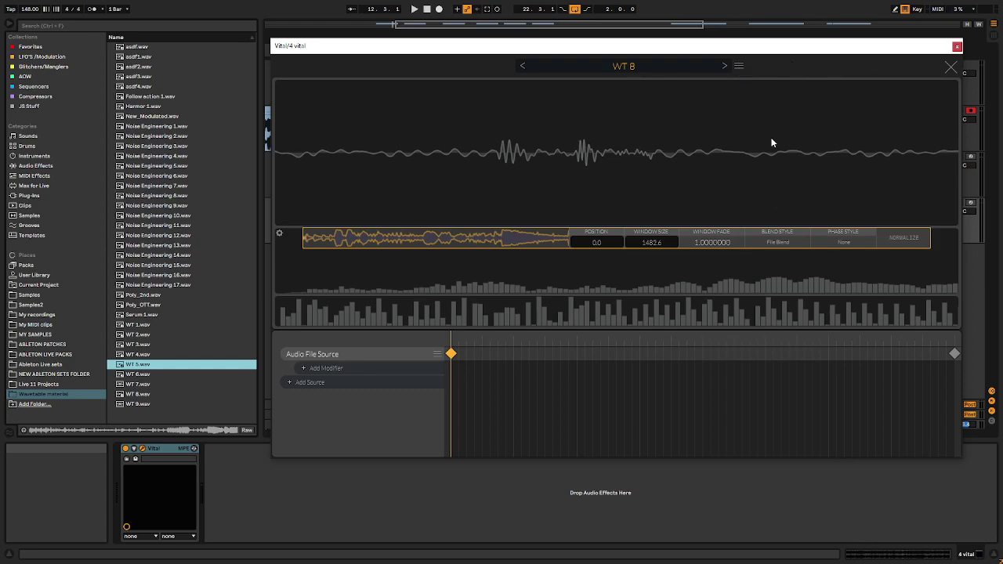
# Close the wavetable editor, make LFO 1 a rising ramp, and route it to oscillator 1's wavetable.
pyautogui.moveTo(746, 59); pyautogui.dragTo(685, 66)
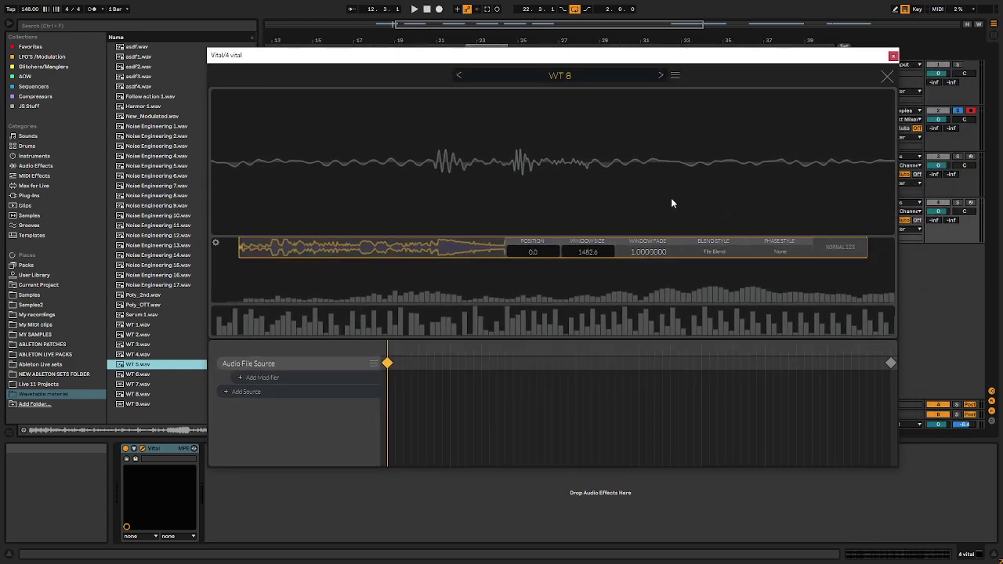
pyautogui.click(885, 77)
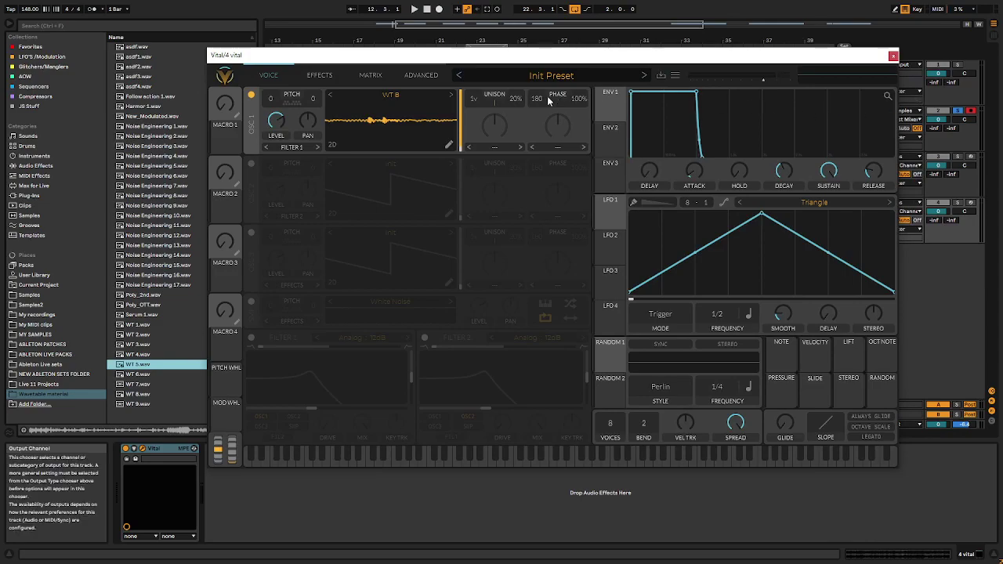
pyautogui.moveTo(762, 218); pyautogui.dragTo(893, 214)
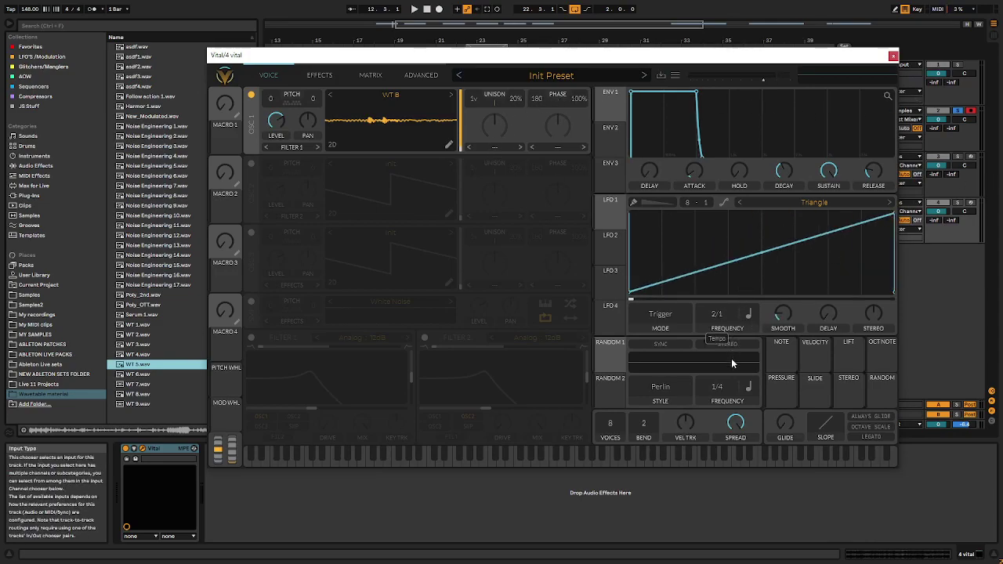
pyautogui.moveTo(611, 223); pyautogui.dragTo(376, 118)
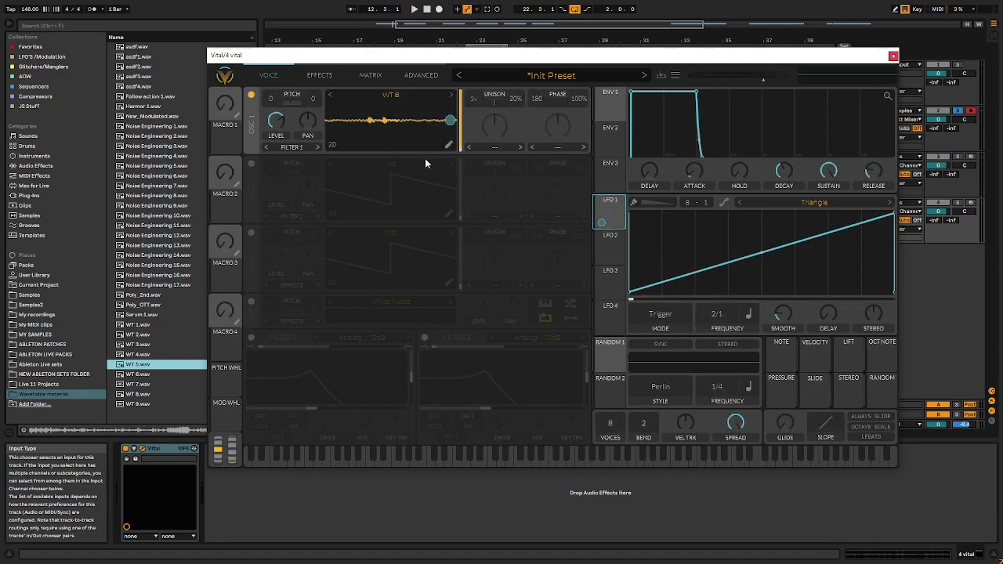
# Solo the vital track, check Vital's effects page, and reopen the WT 8 wavetable editor.
pyautogui.click(962, 157)
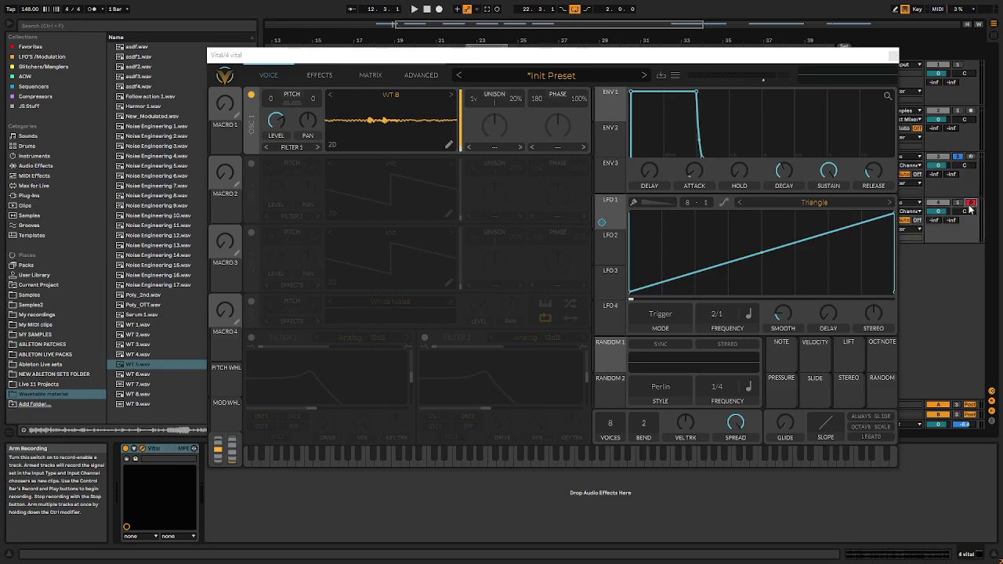
pyautogui.click(958, 204)
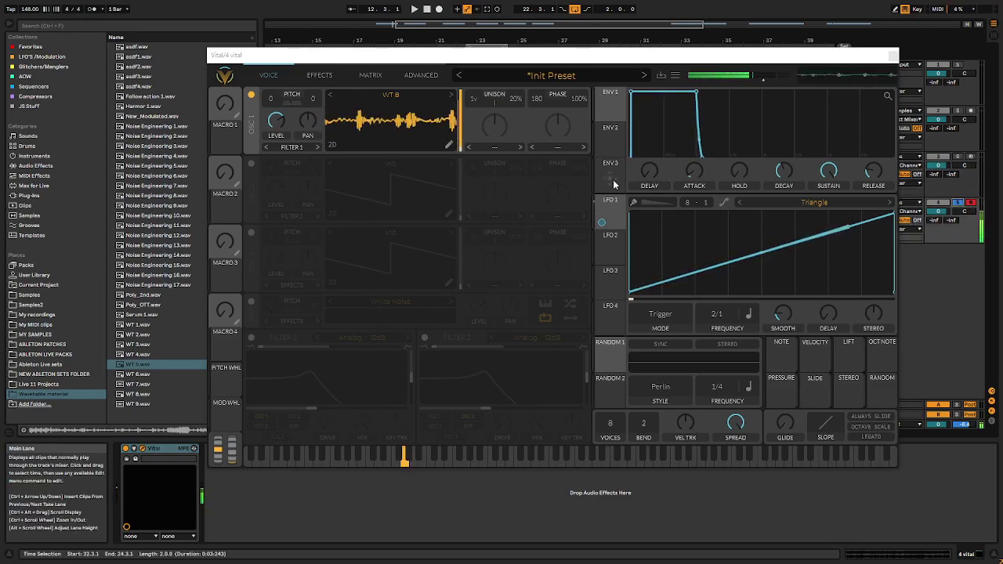
pyautogui.click(319, 75)
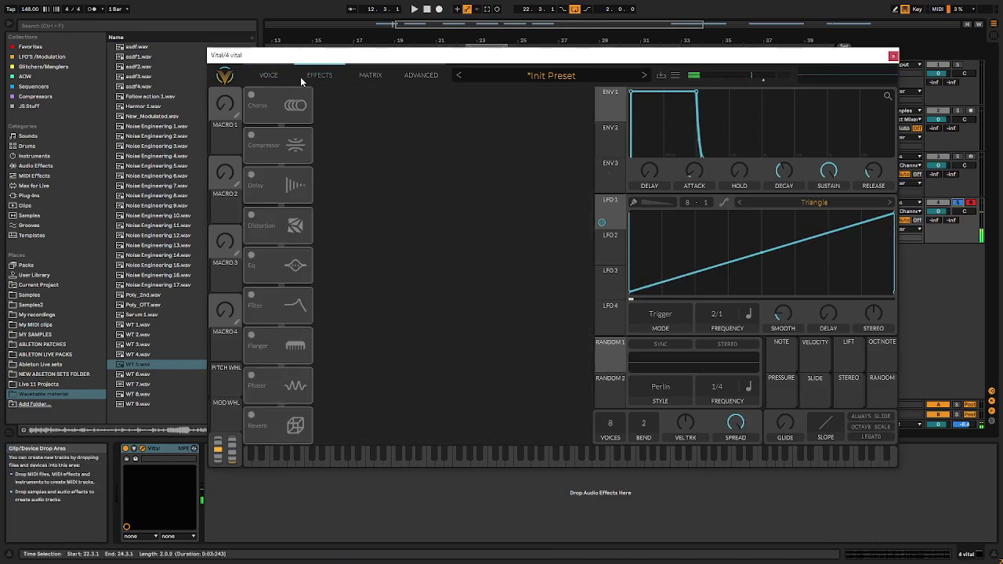
pyautogui.click(269, 75)
pyautogui.click(320, 74)
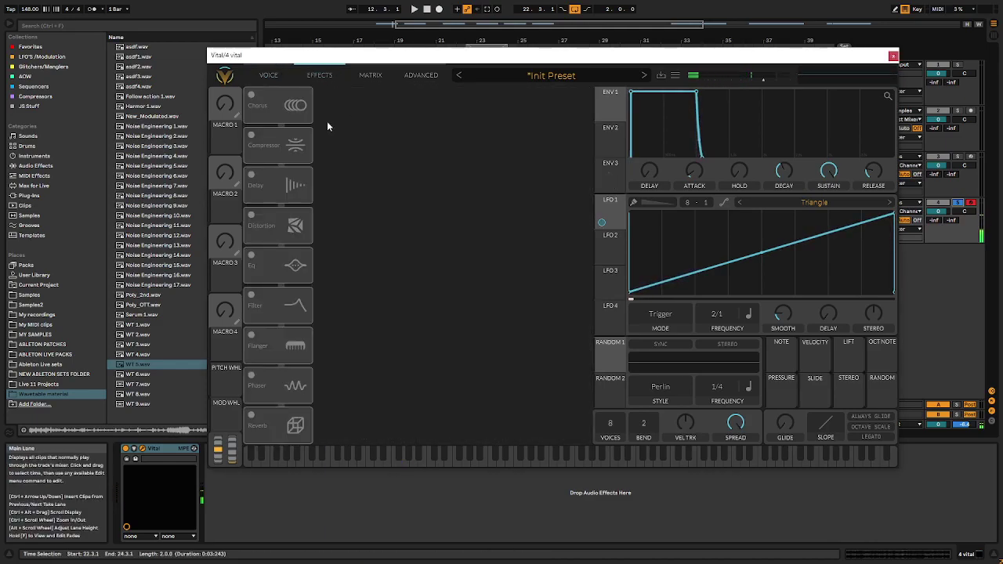
pyautogui.click(269, 75)
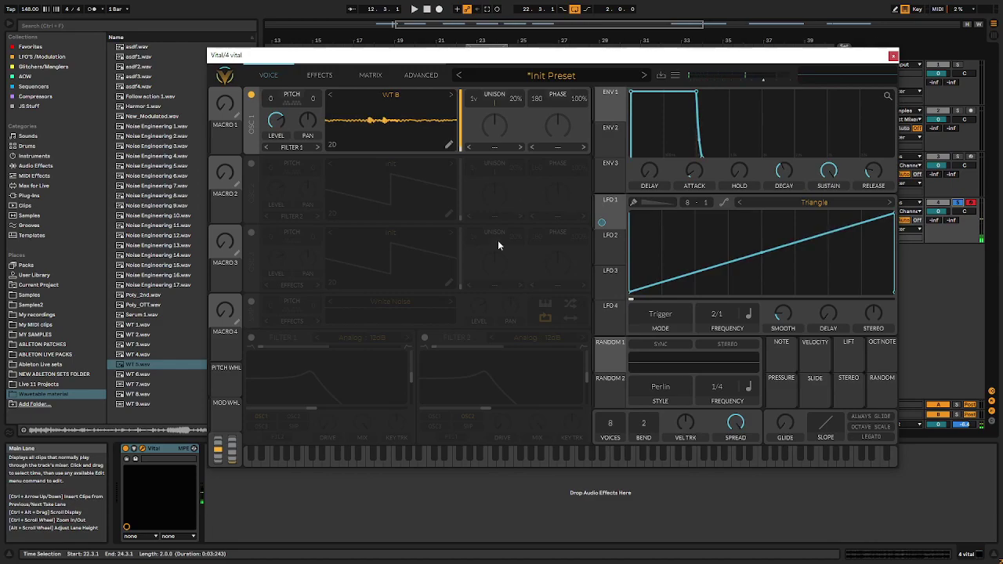
pyautogui.click(448, 146)
# Export the wavetable to Desktop > Wavetable material, replacing WT 8.wav.
pyautogui.click(674, 75)
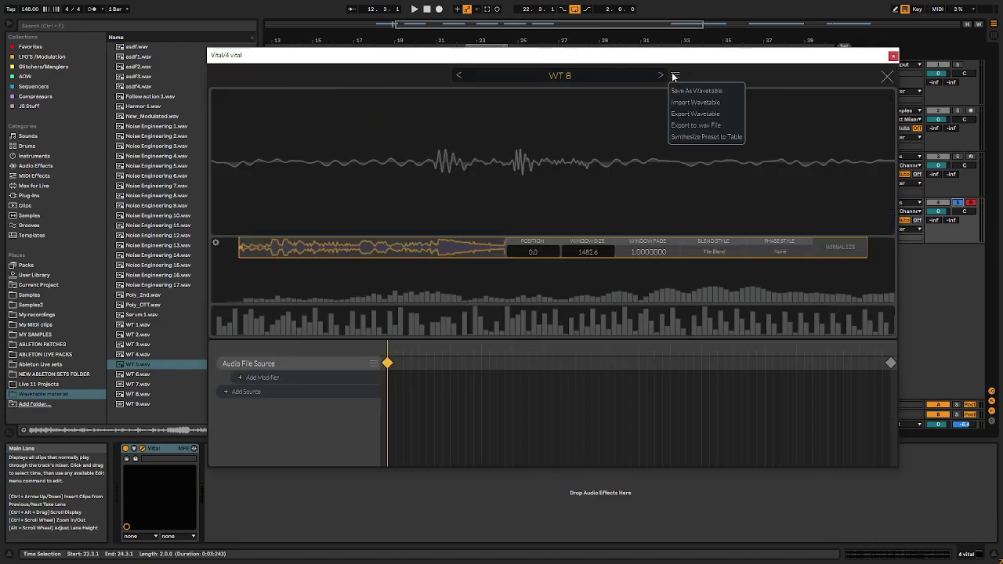
pyautogui.click(697, 125)
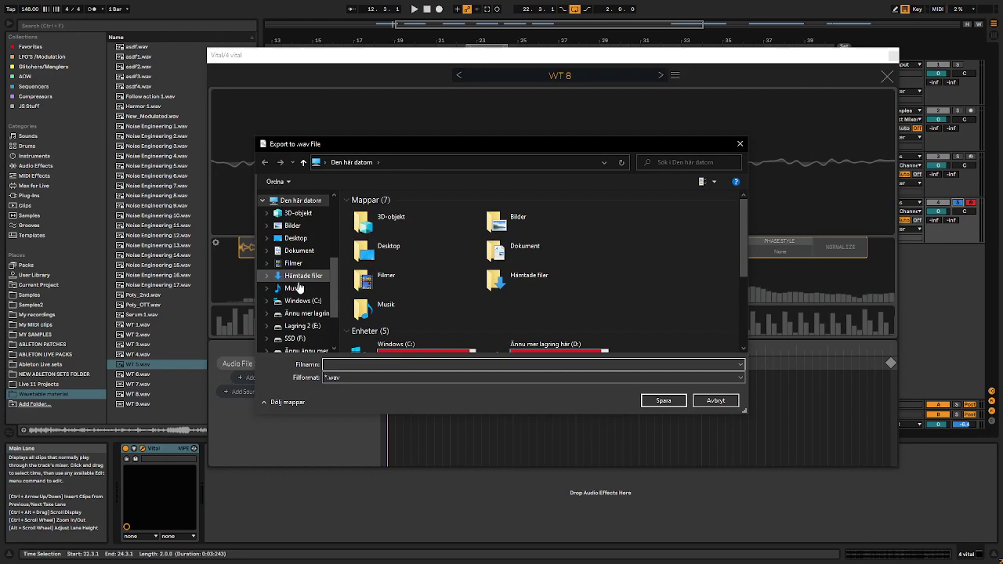
pyautogui.doubleClick(391, 249)
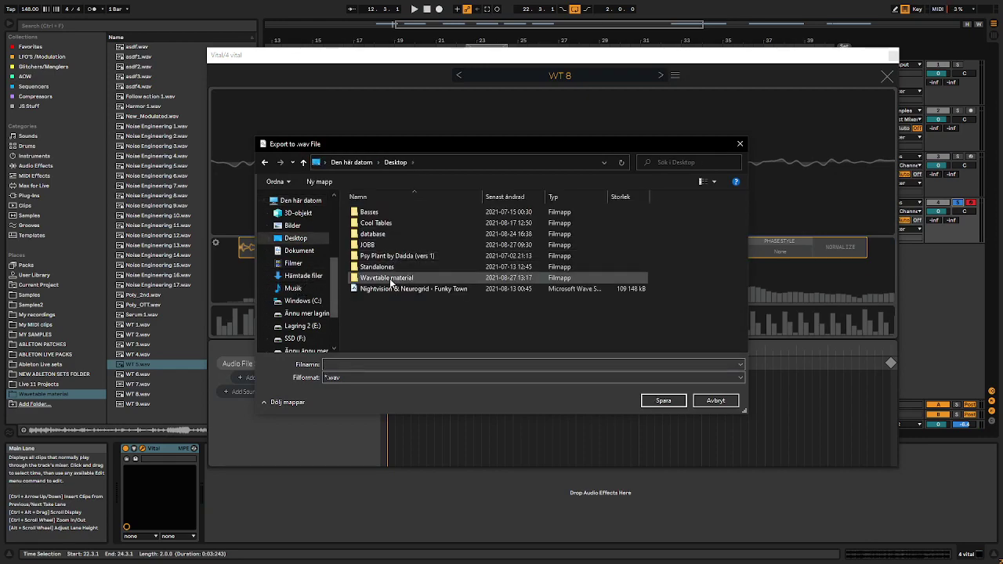
pyautogui.doubleClick(394, 278)
pyautogui.scroll(-4, 394, 280)
pyautogui.scroll(-5, 394, 280)
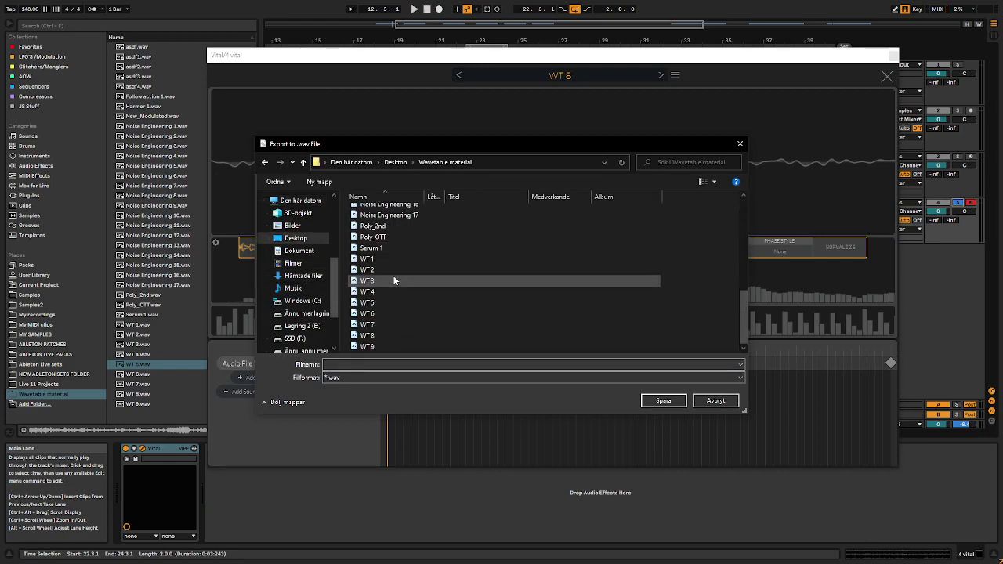
pyautogui.click(383, 335)
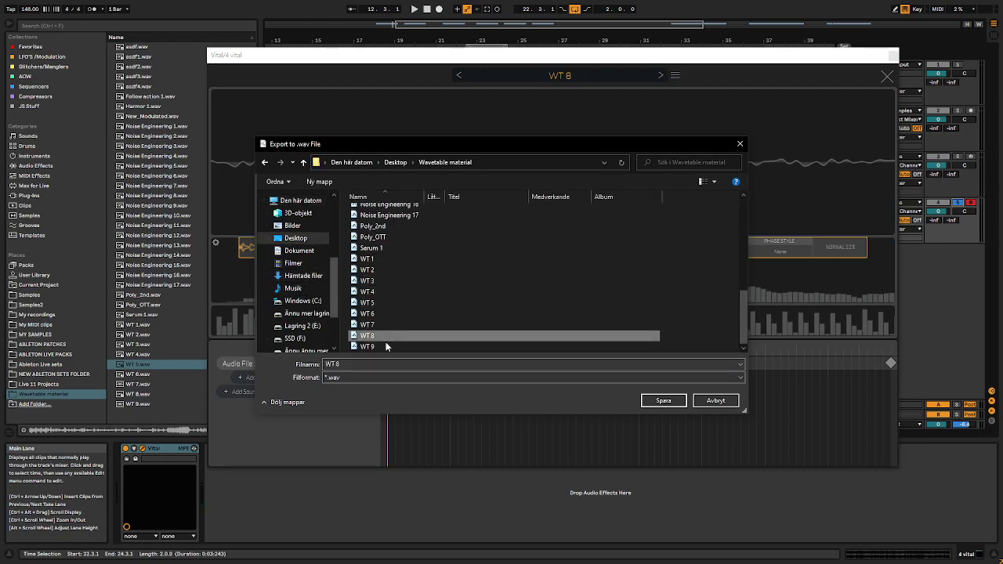
pyautogui.click(658, 402)
pyautogui.press('Left')
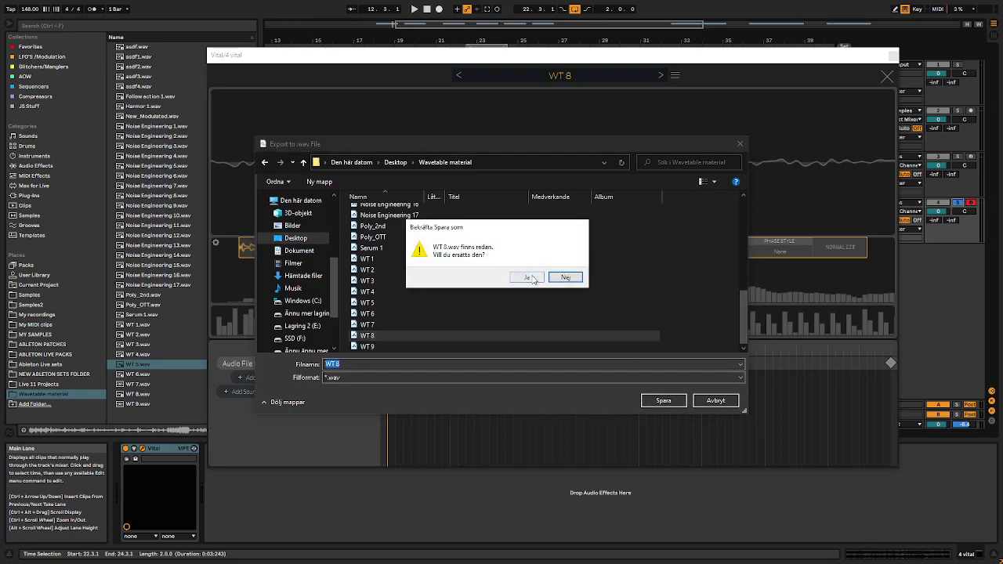
pyautogui.press('Return')
# Close Vital, select the serum track, and open Serum's window.
pyautogui.click(893, 57)
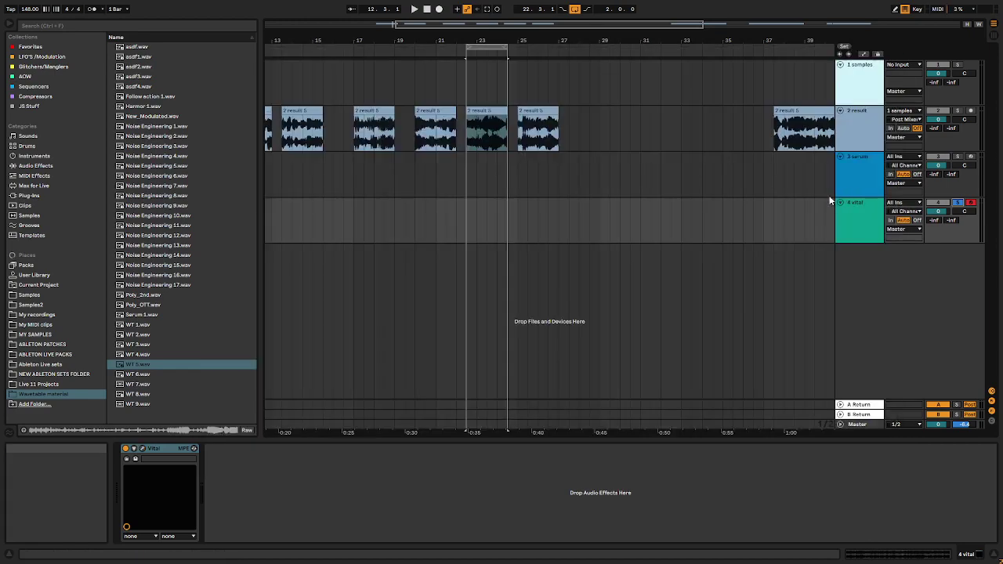
pyautogui.click(849, 180)
pyautogui.click(135, 458)
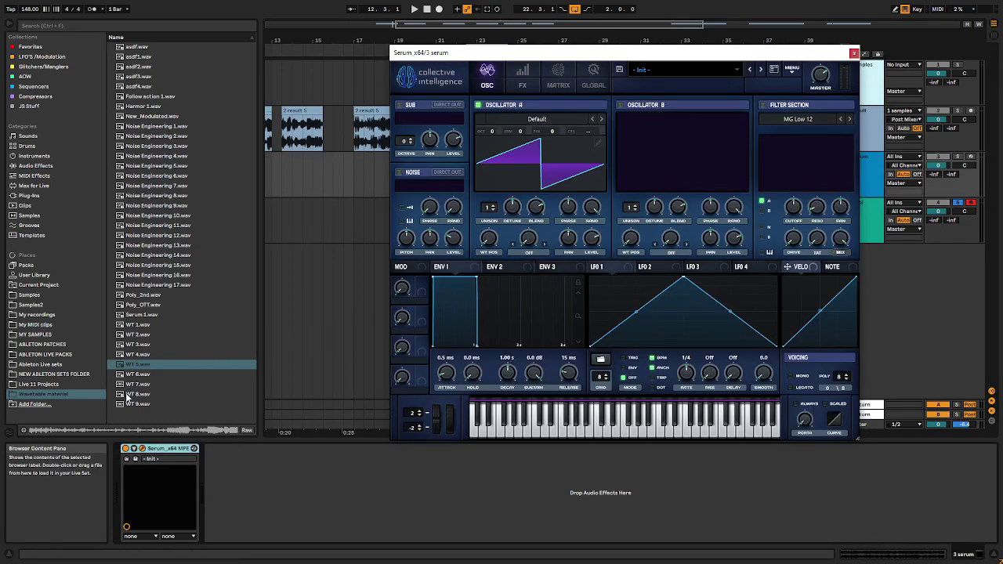
# Load WT 8.wav into Serum's Oscillator A.
pyautogui.moveTo(126, 397); pyautogui.dragTo(539, 165)
pyautogui.click(579, 188)
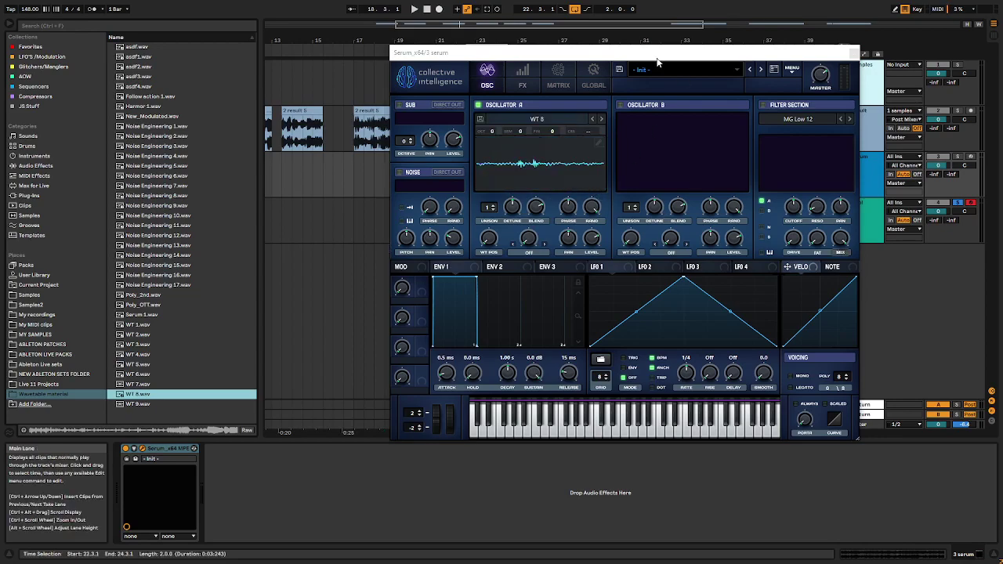
pyautogui.click(617, 139)
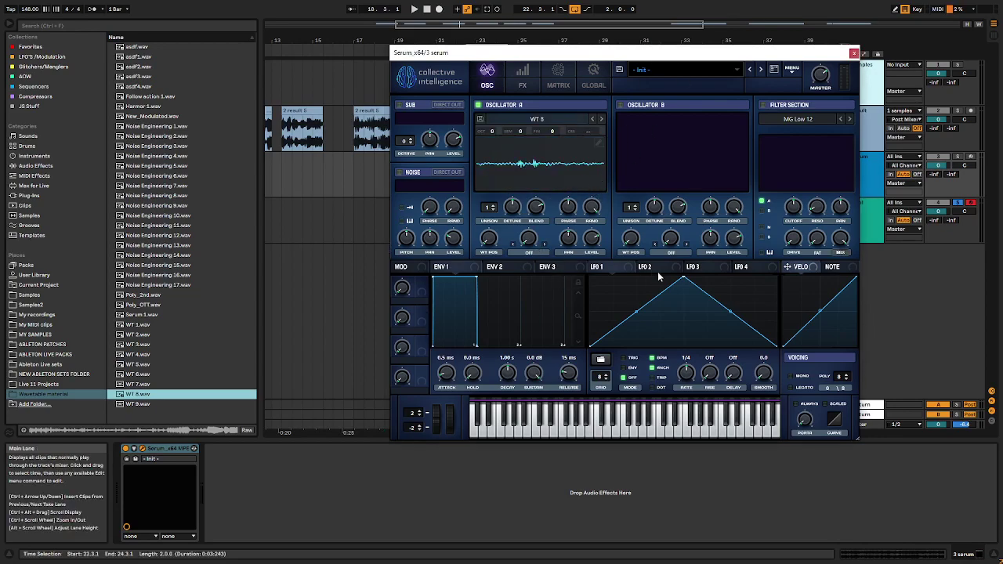
# Make LFO 1 a 2-bar rising ramp on WT POS, arm track 3, and adjust the OCT setting.
pyautogui.moveTo(683, 278); pyautogui.dragTo(776, 278)
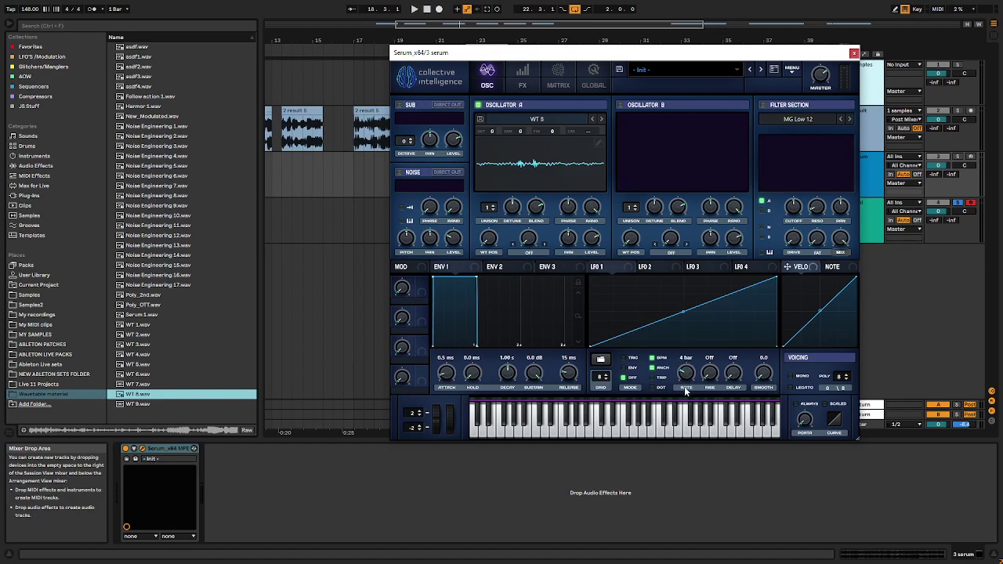
pyautogui.scroll(1, 684, 386)
pyautogui.moveTo(621, 269); pyautogui.dragTo(489, 241)
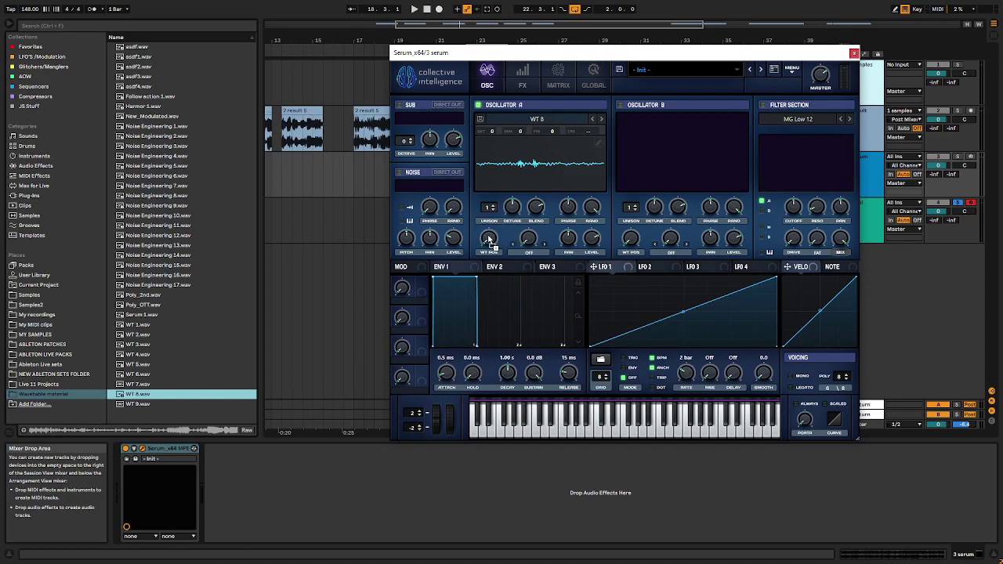
pyautogui.click(916, 174)
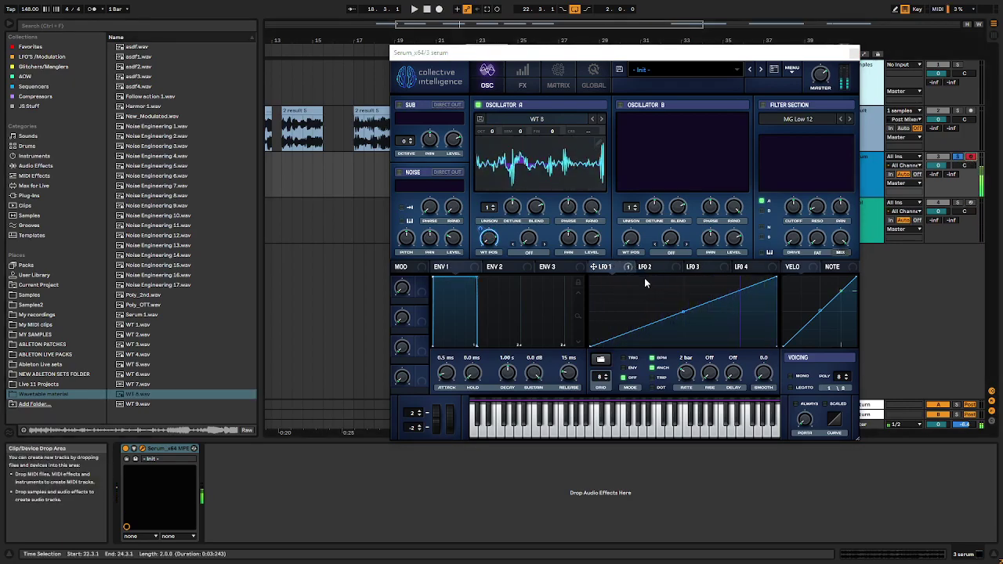
pyautogui.moveTo(493, 133)
pyautogui.mouseDown()
pyautogui.moveTo(525, 132)
pyautogui.moveTo(529, 203)
pyautogui.moveTo(529, 168)
pyautogui.mouseUp()
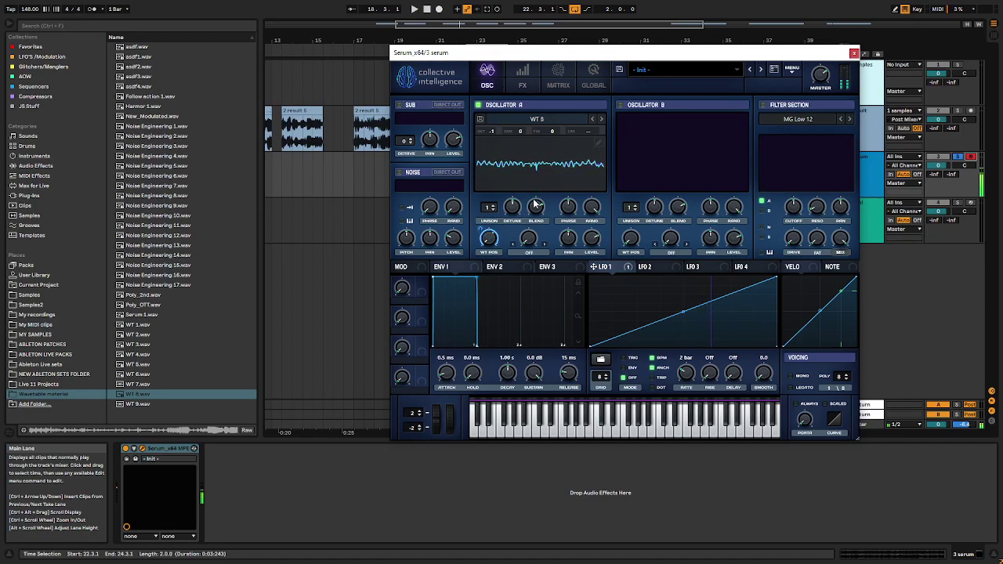
# Enable Distortion, Hyper/Dimension, Compressor and Equalizer in Serum's FX rack.
pyautogui.click(521, 82)
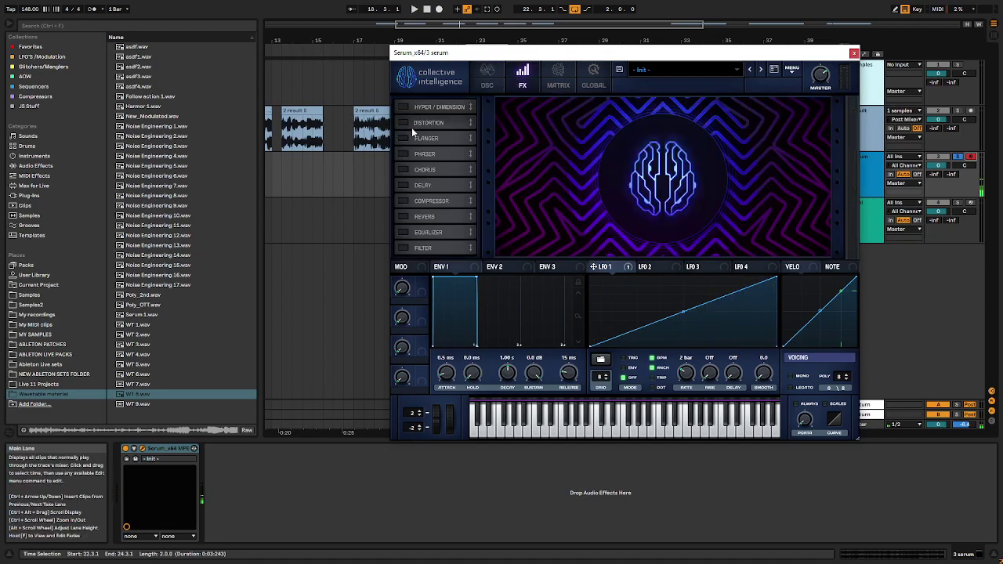
pyautogui.click(404, 123)
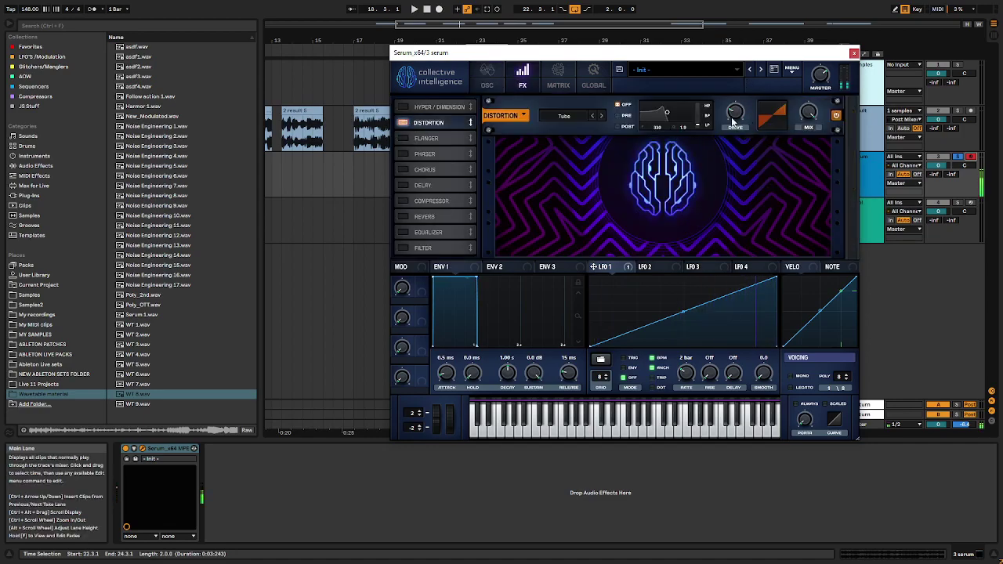
pyautogui.click(405, 107)
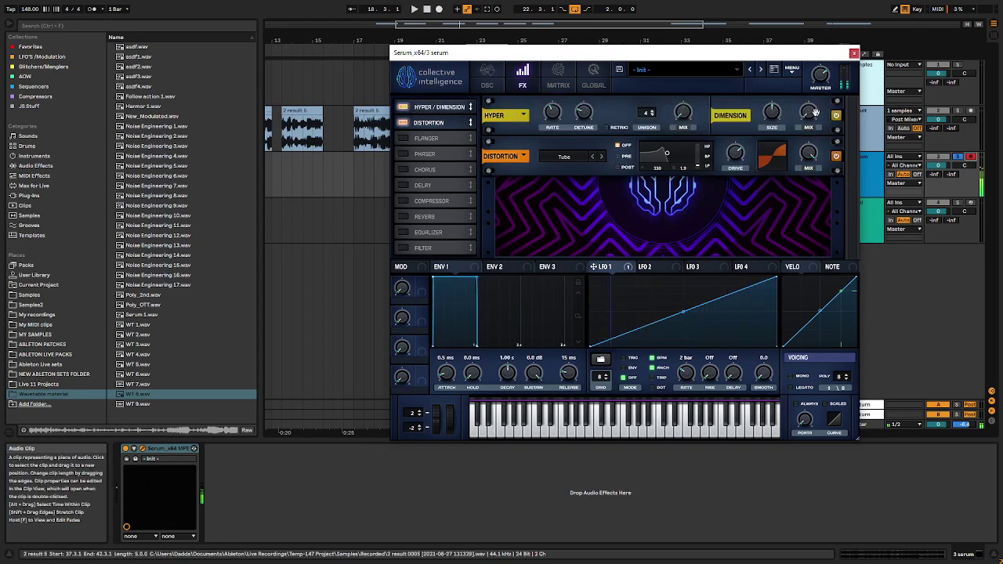
pyautogui.click(403, 200)
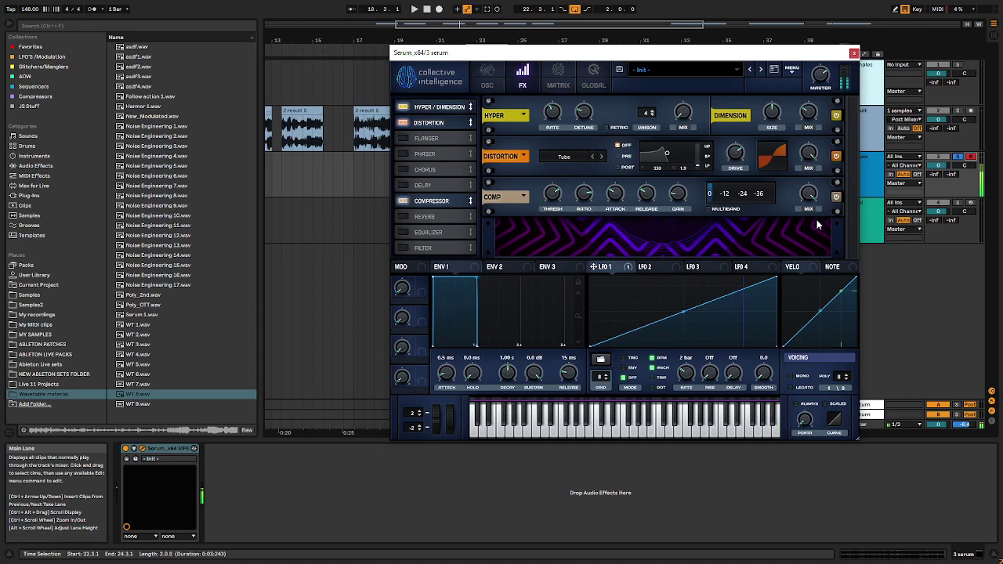
pyautogui.click(404, 232)
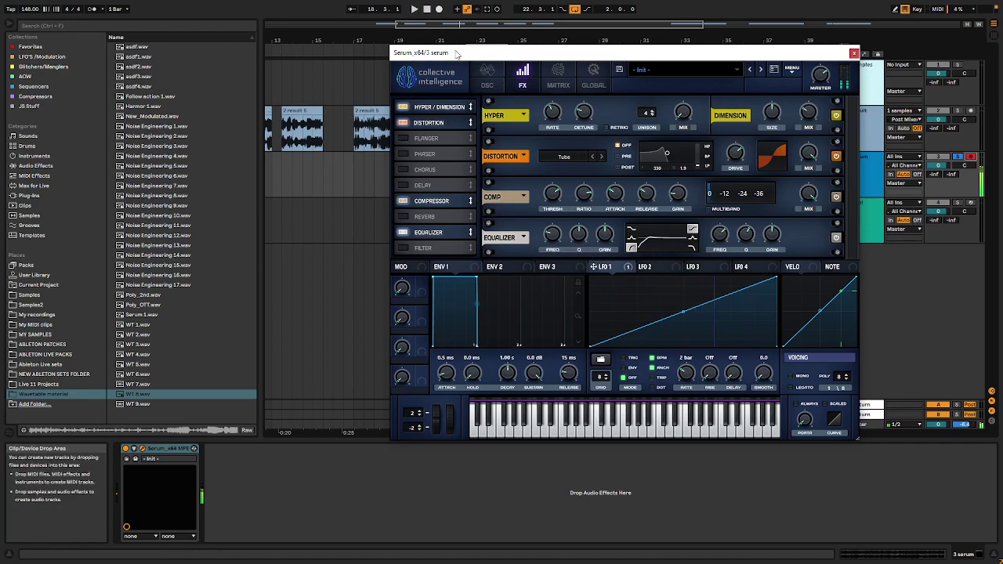
pyautogui.click(486, 77)
pyautogui.click(810, 118)
pyautogui.moveTo(788, 154)
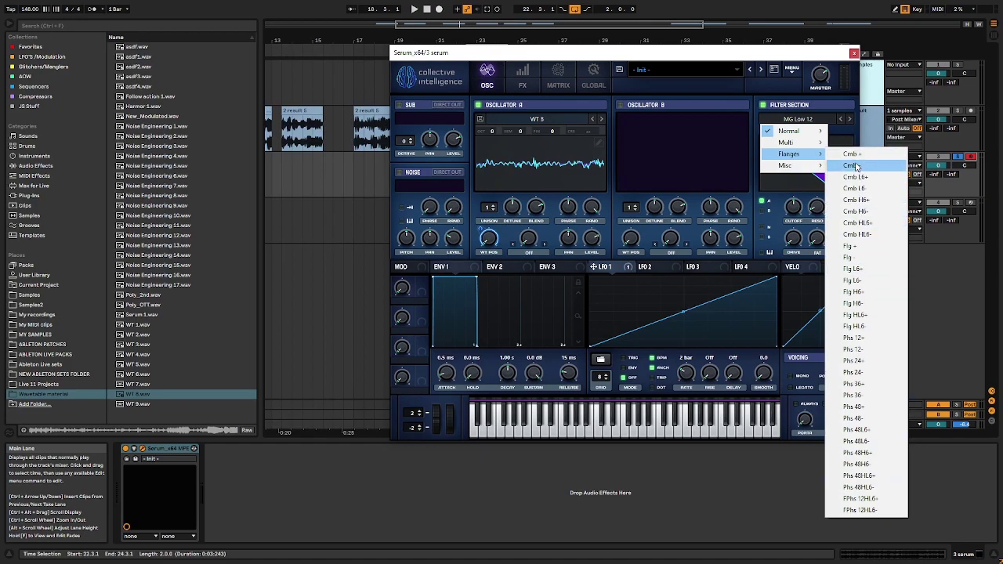
# Change the filter to the negative comb (Cmb -) type and lower its cutoff to about 50 Hz.
pyautogui.click(852, 165)
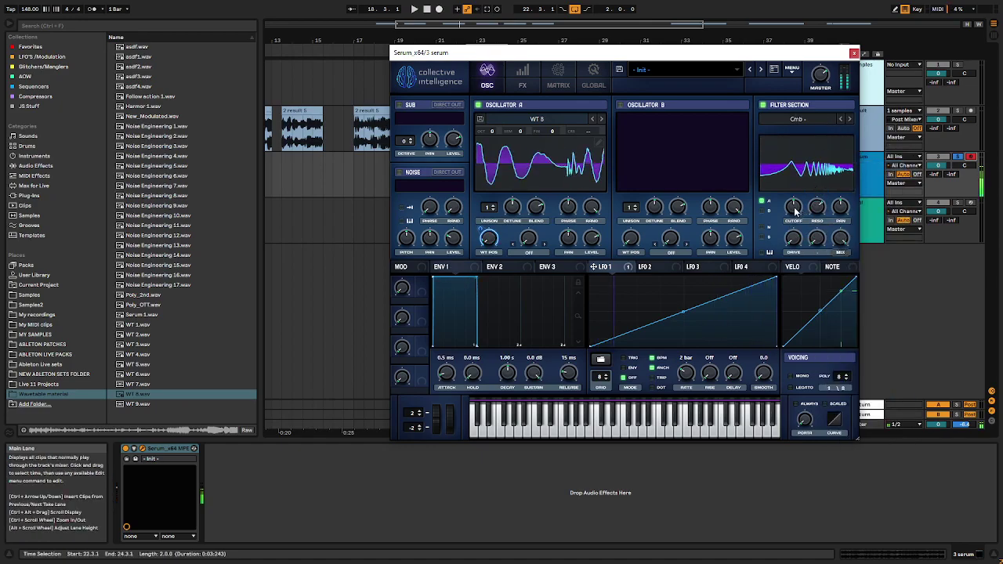
pyautogui.moveTo(793, 207)
pyautogui.mouseDown()
pyautogui.moveTo(788, 250)
pyautogui.moveTo(794, 235)
pyautogui.mouseUp()
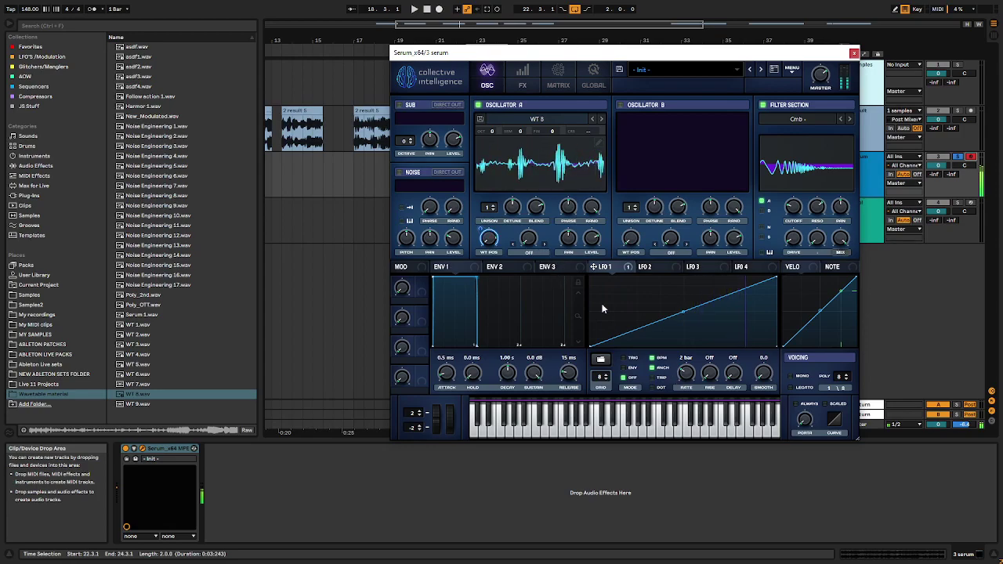
# Clear the WT POS modulators and route Chaos1 to A WTPos in matrix slot 1.
pyautogui.rightClick(492, 245)
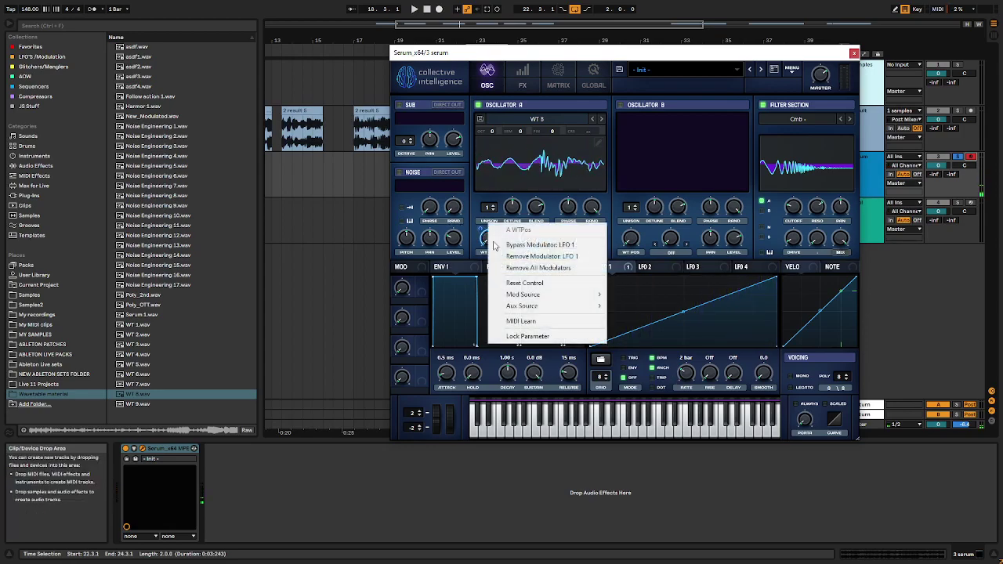
pyautogui.click(533, 268)
pyautogui.click(589, 78)
pyautogui.click(557, 85)
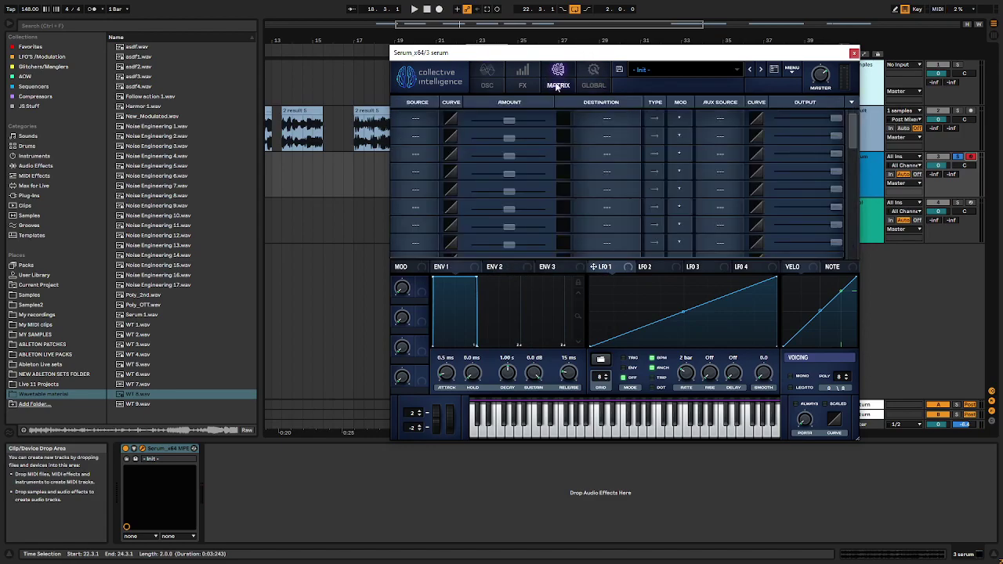
pyautogui.click(415, 120)
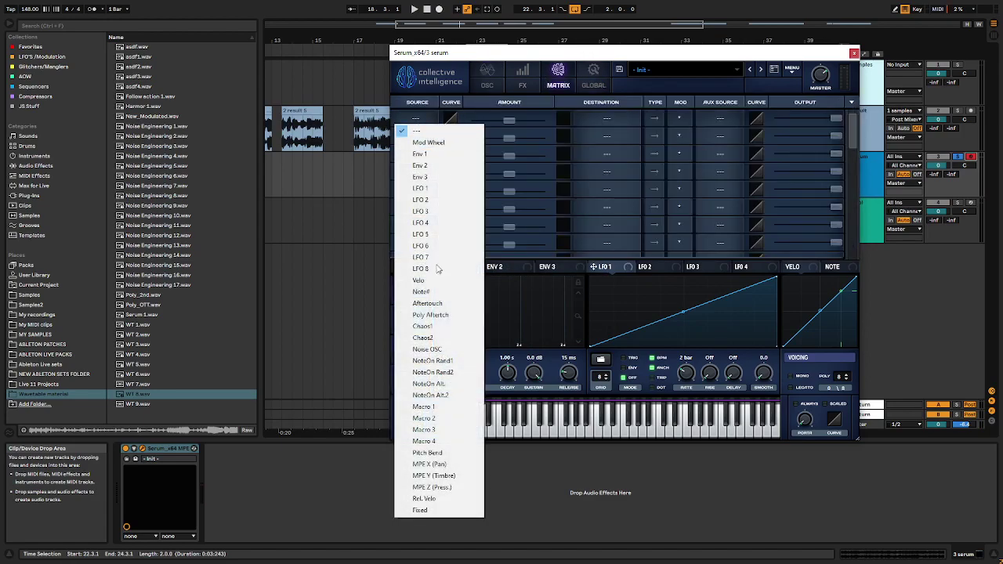
pyautogui.click(440, 325)
pyautogui.click(588, 122)
pyautogui.moveTo(609, 130)
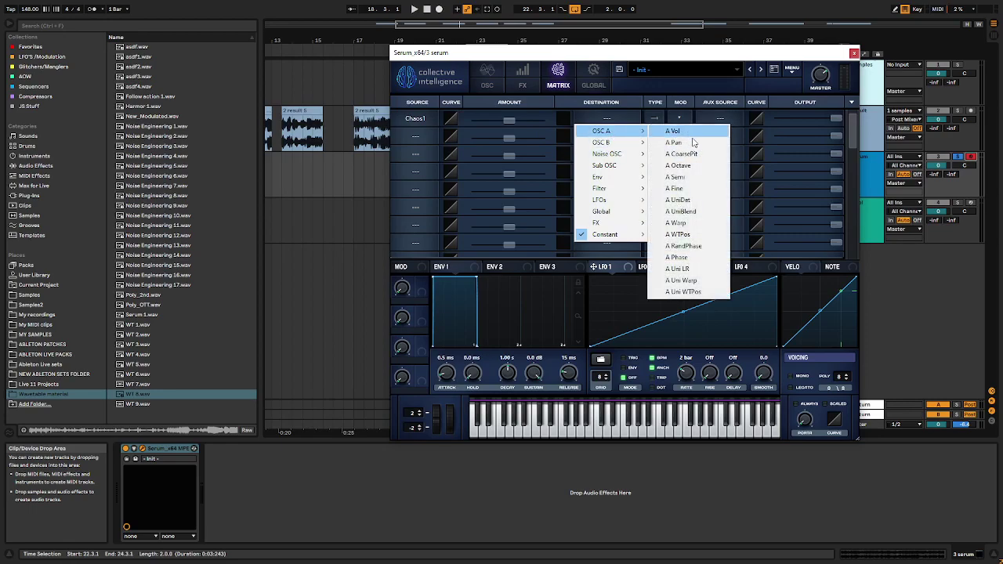
pyautogui.click(692, 235)
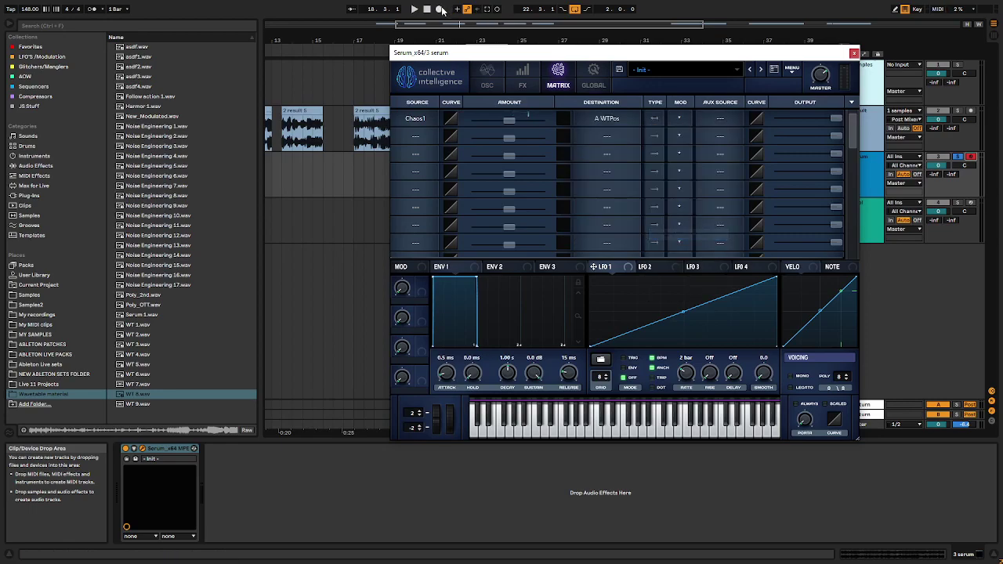
# Raise the Chaos1-to-A WTPos modulation amount in the matrix.
pyautogui.click(592, 90)
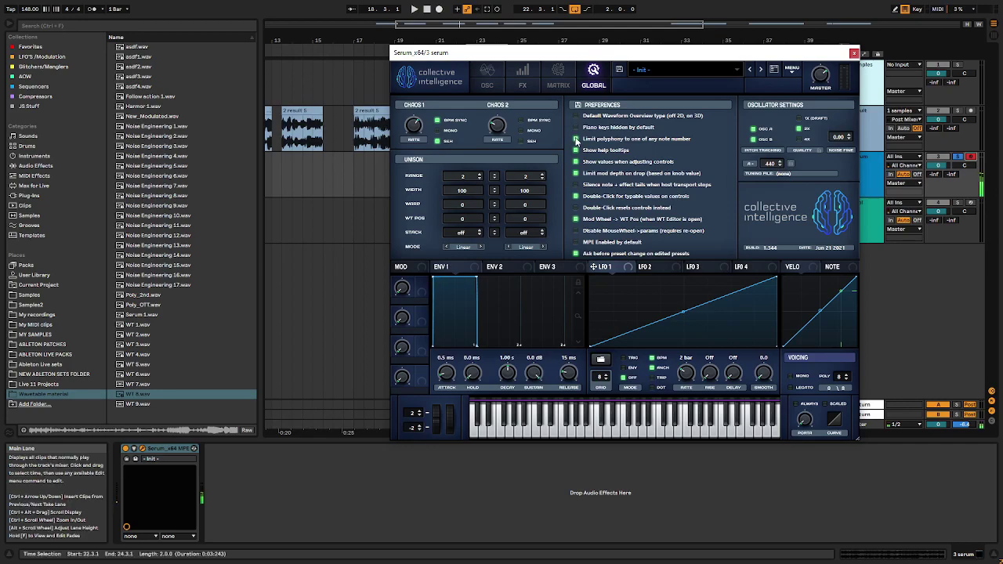
pyautogui.click(490, 72)
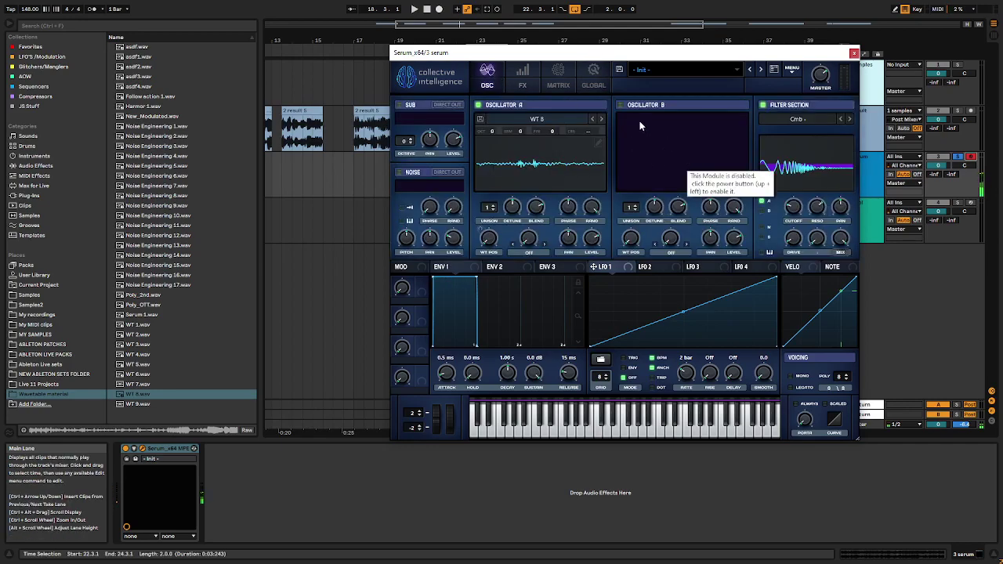
pyautogui.click(594, 75)
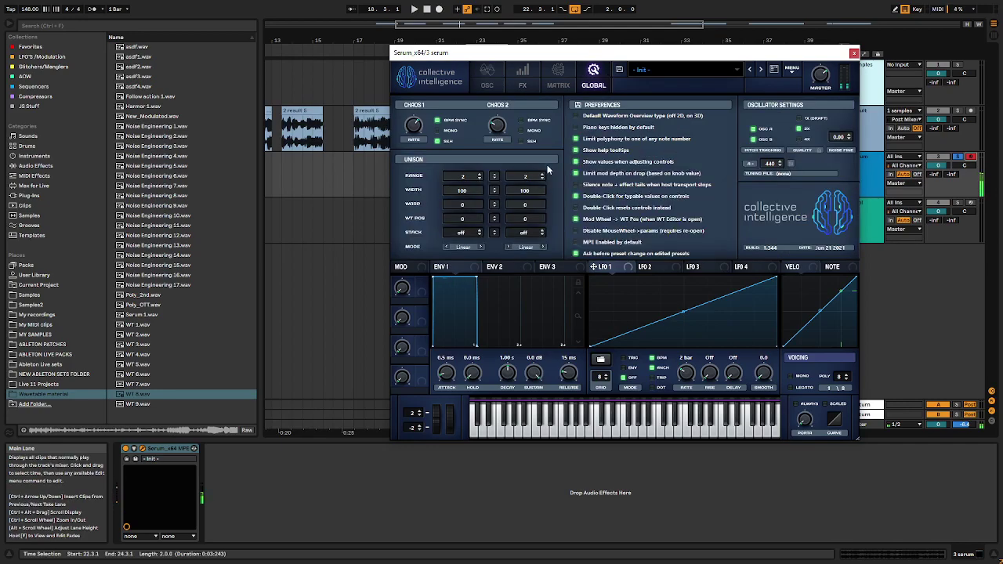
pyautogui.click(548, 72)
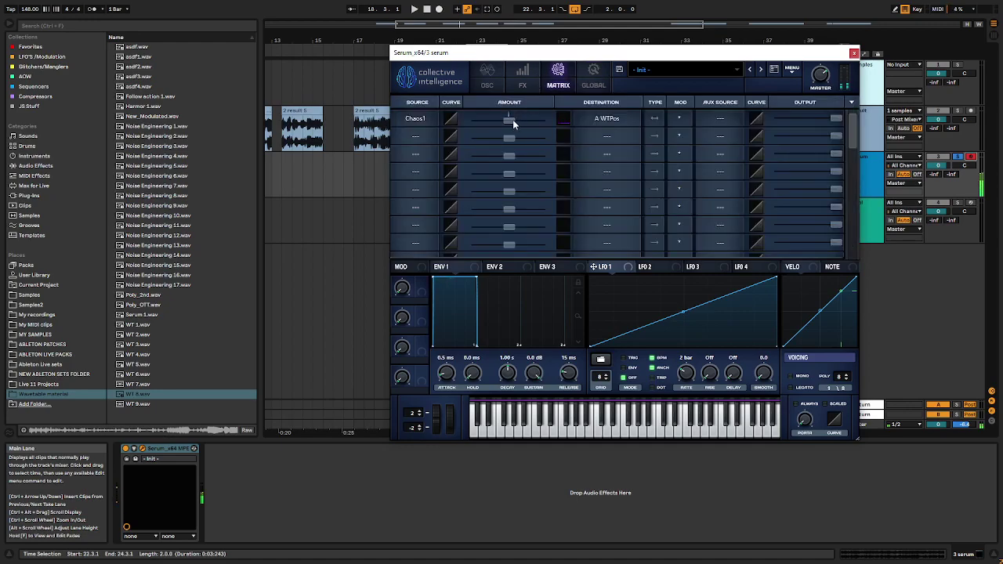
pyautogui.moveTo(513, 119); pyautogui.dragTo(542, 121)
pyautogui.click(494, 78)
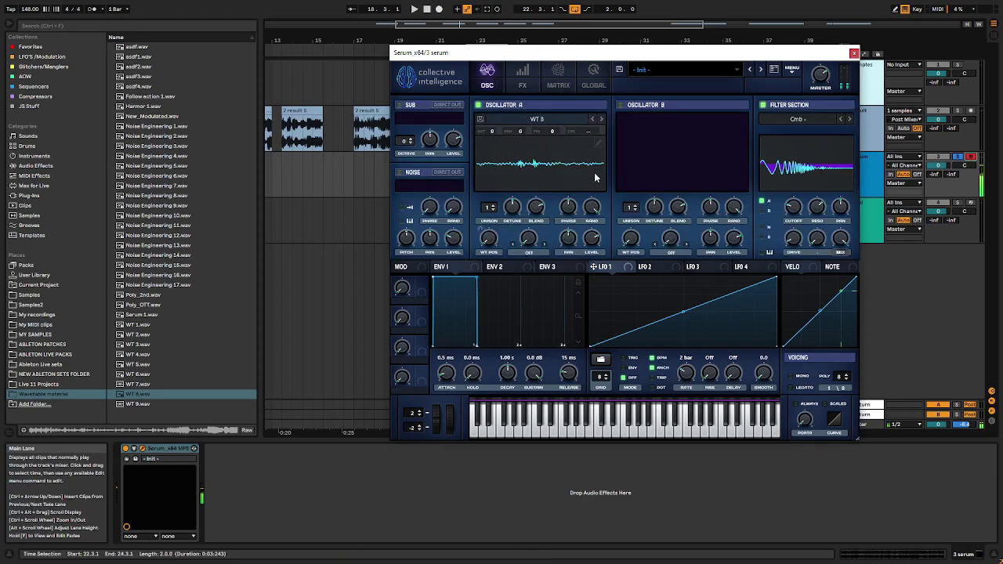
pyautogui.click(592, 80)
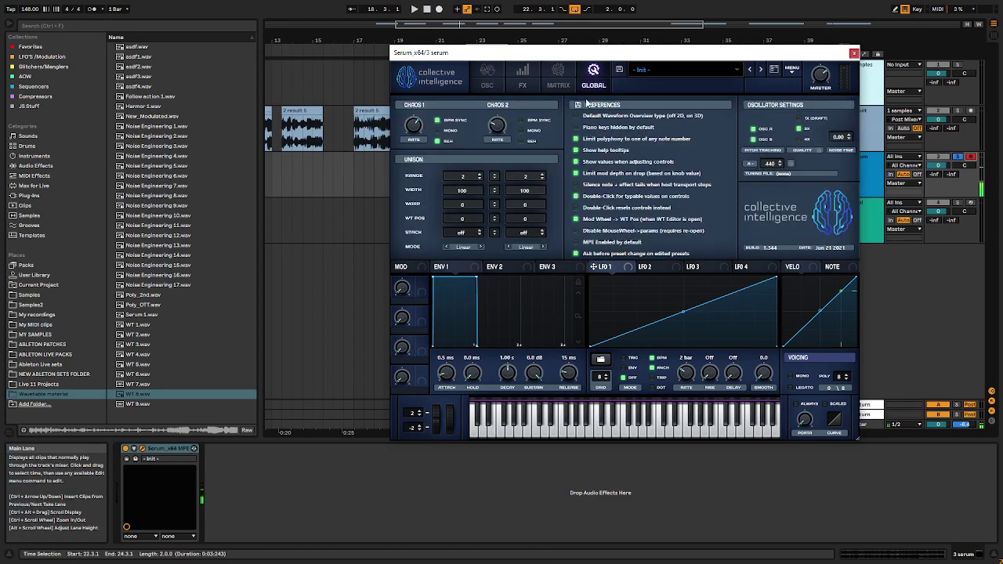
pyautogui.click(558, 77)
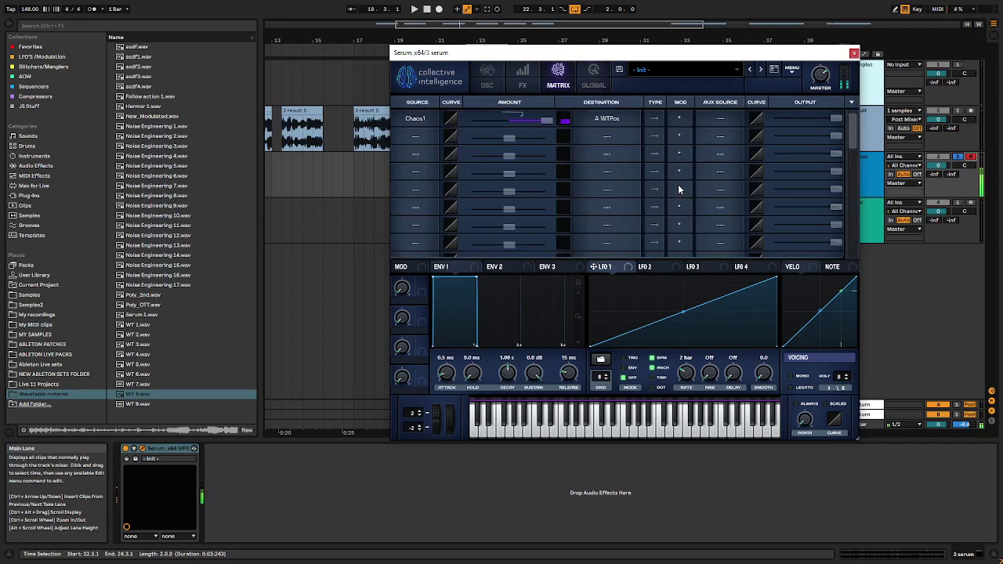
pyautogui.click(487, 78)
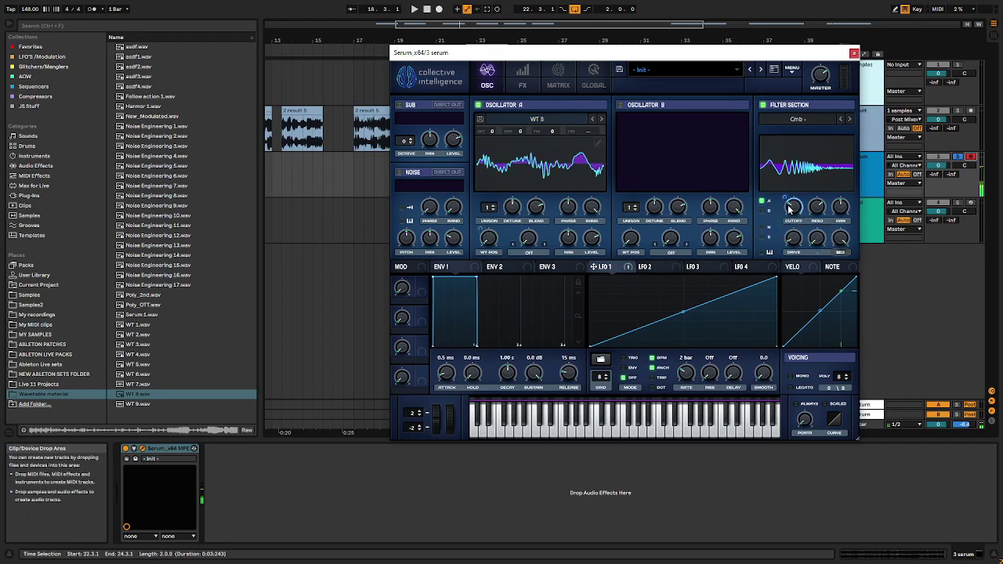
pyautogui.moveTo(793, 206)
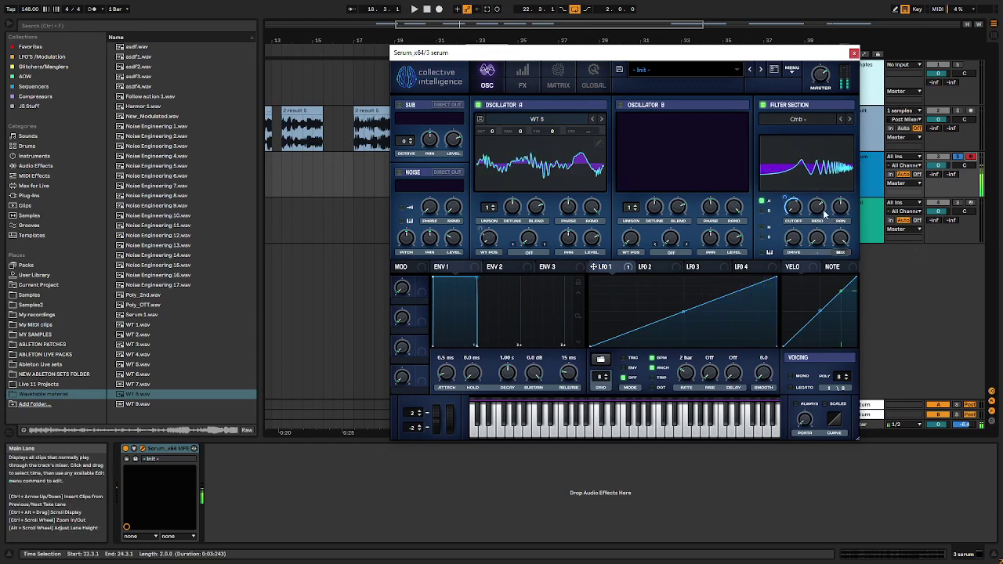
# Confirm LFO 1 drives the filter cutoff and redraw LFO 1 as a triangle.
pyautogui.rightClick(784, 218)
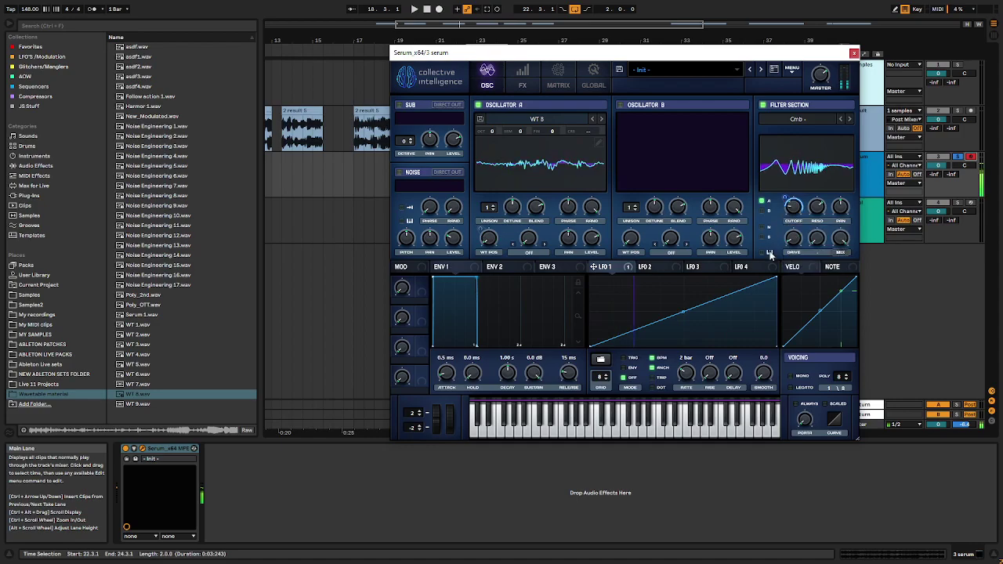
pyautogui.moveTo(774, 278)
pyautogui.mouseDown()
pyautogui.moveTo(676, 244)
pyautogui.moveTo(686, 278)
pyautogui.mouseUp()
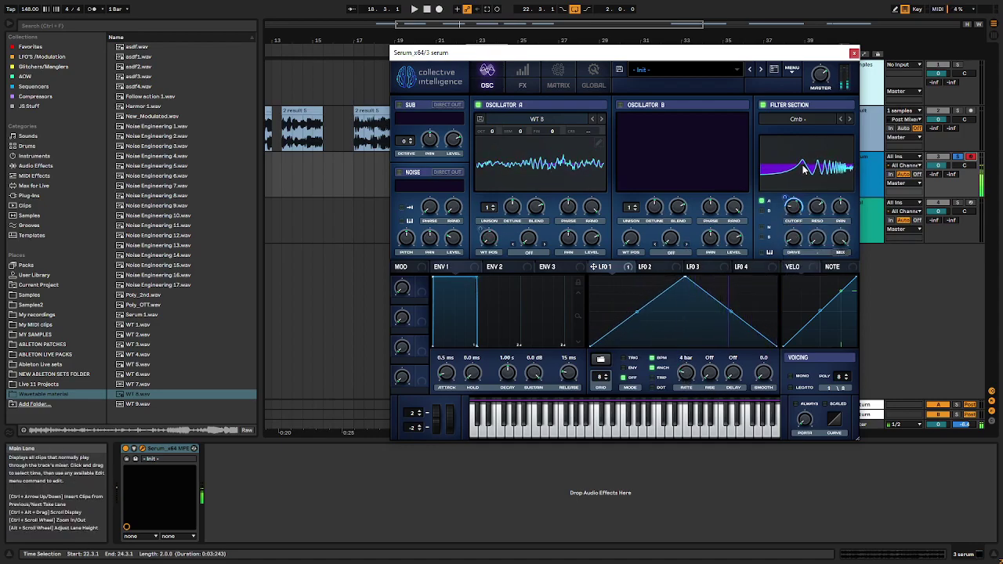
pyautogui.moveTo(816, 206)
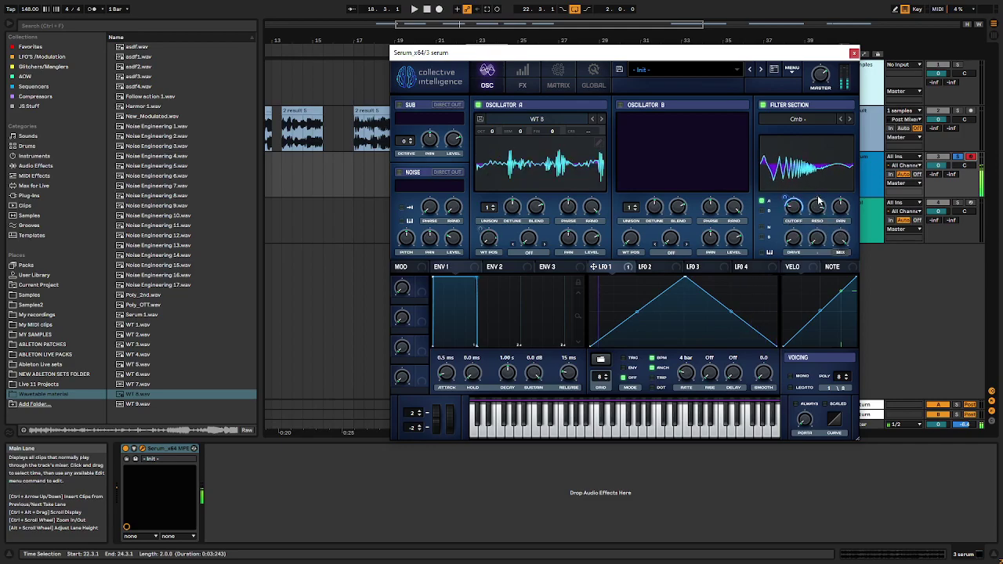
# Enable Reverb and set its mix to about 39% wet.
pyautogui.click(523, 72)
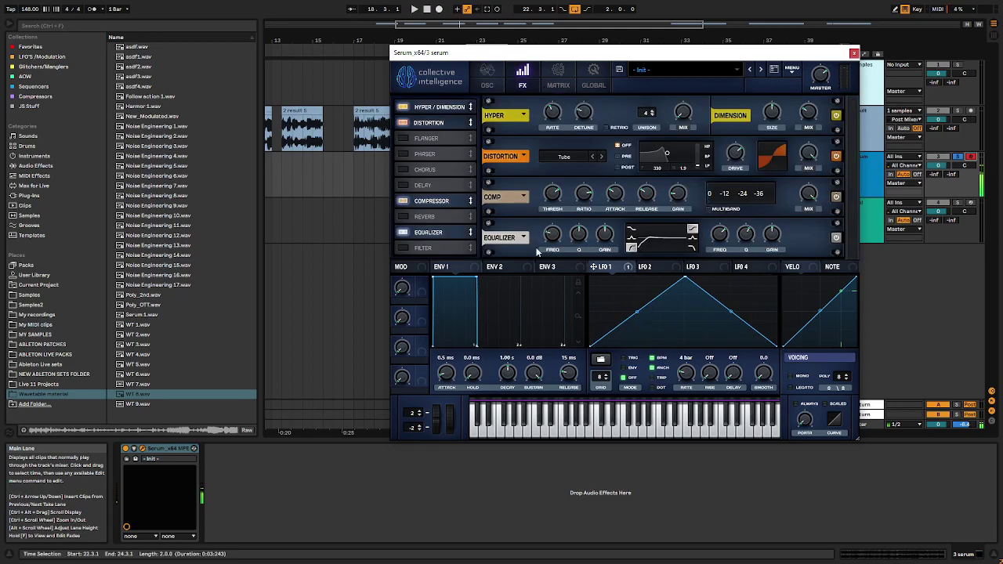
pyautogui.click(403, 216)
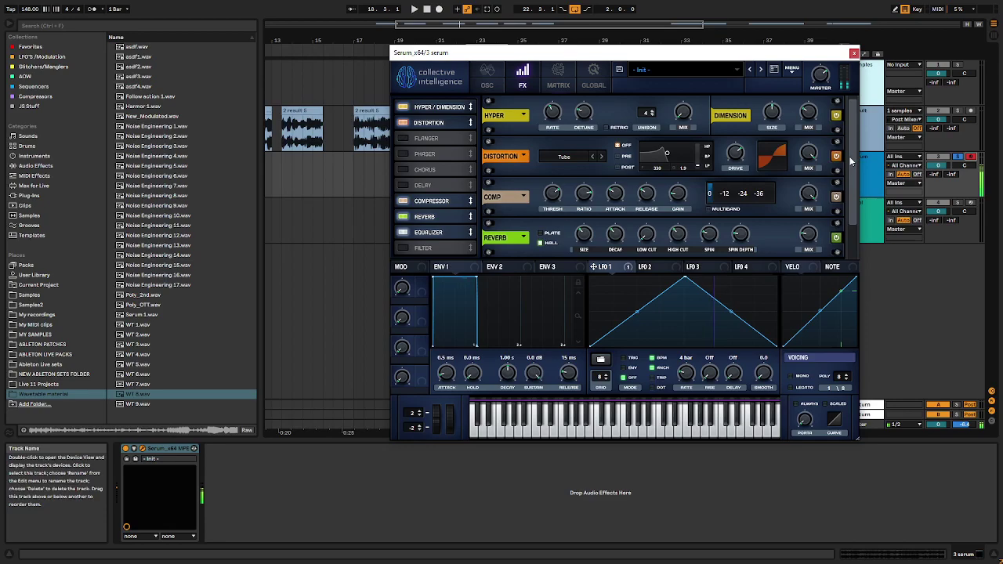
pyautogui.moveTo(853, 156); pyautogui.dragTo(855, 194)
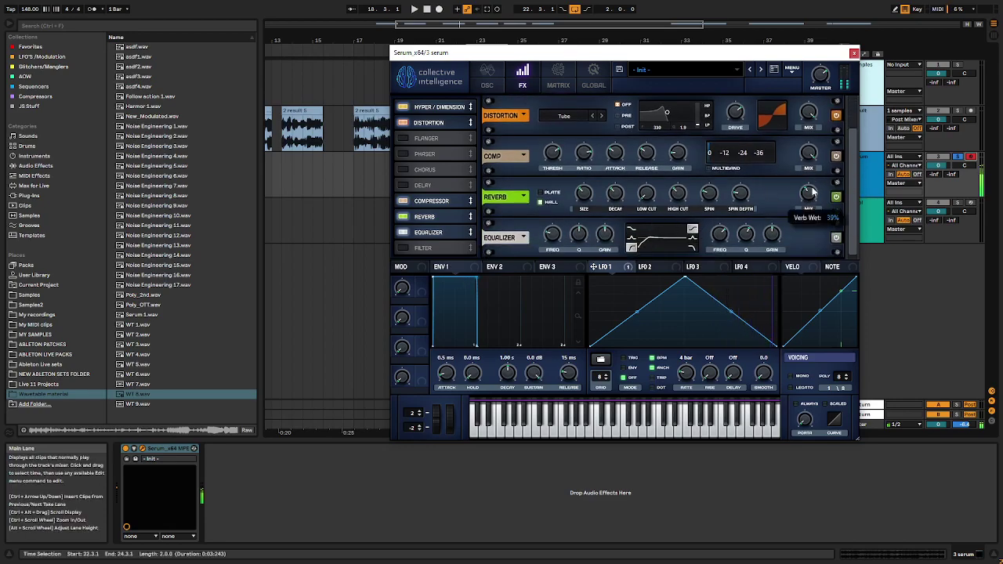
# Enable Delay, narrow and lower its filter band, and make its 1/8 times dotted.
pyautogui.click(403, 185)
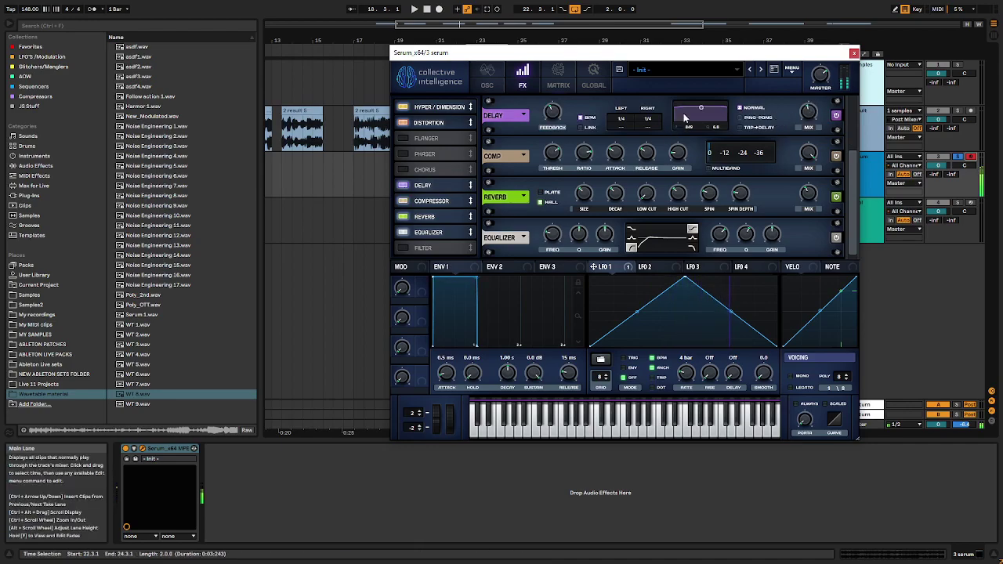
pyautogui.moveTo(684, 118); pyautogui.dragTo(604, 128)
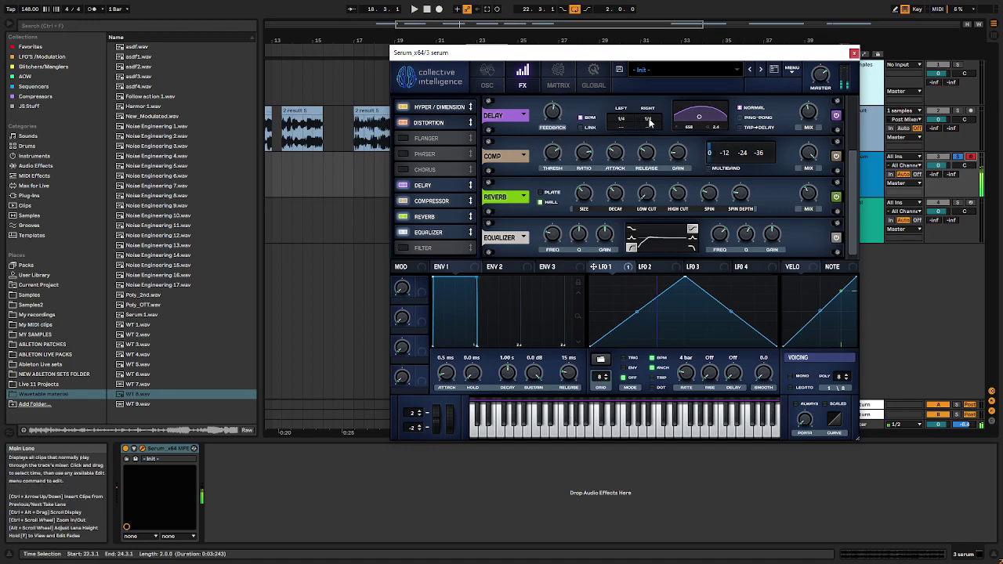
pyautogui.moveTo(647, 118)
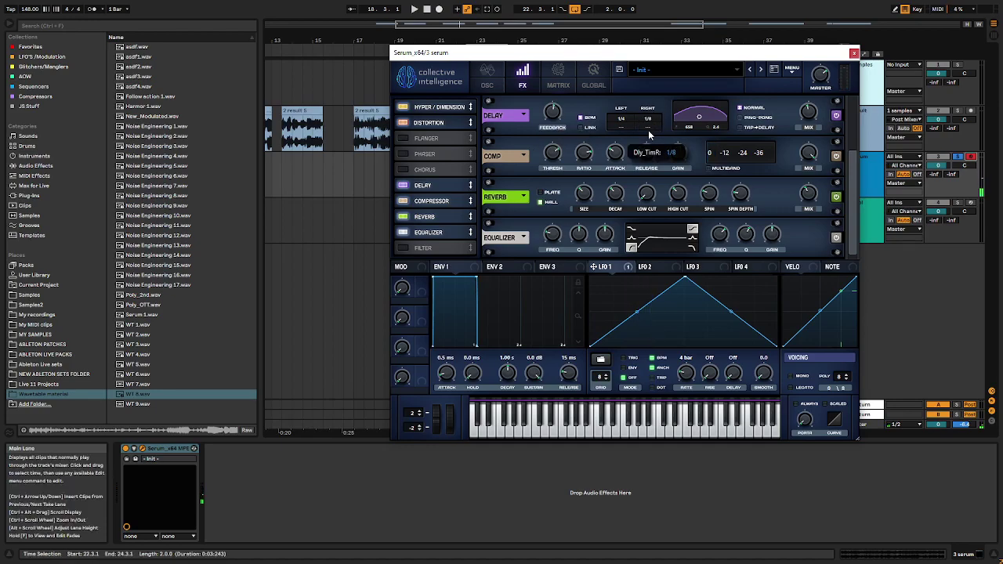
pyautogui.moveTo(648, 130); pyautogui.dragTo(622, 123)
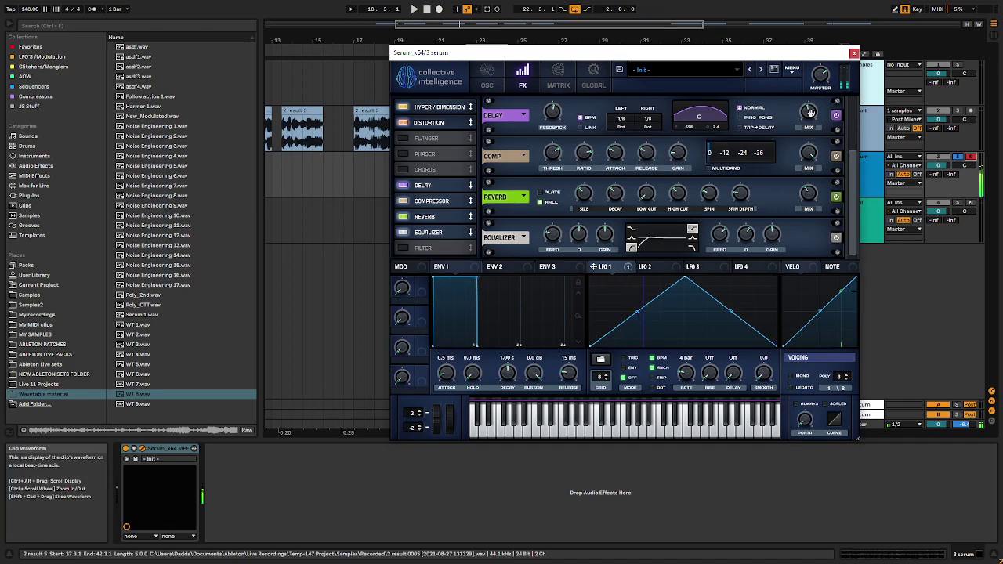
# Set oscillator A's warp mode to Sync with a small warp amount of about 1%.
pyautogui.click(488, 77)
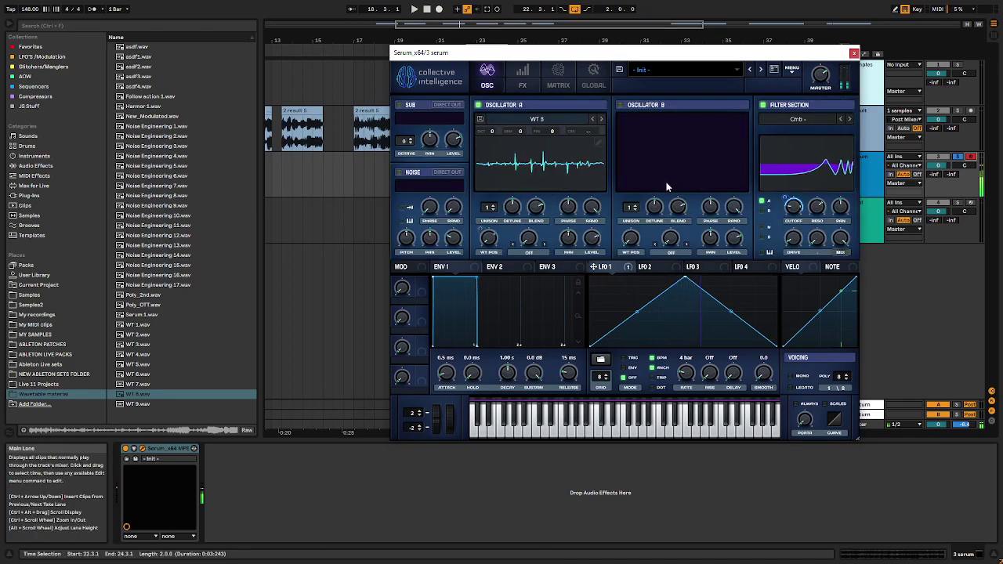
pyautogui.click(529, 252)
pyautogui.click(562, 276)
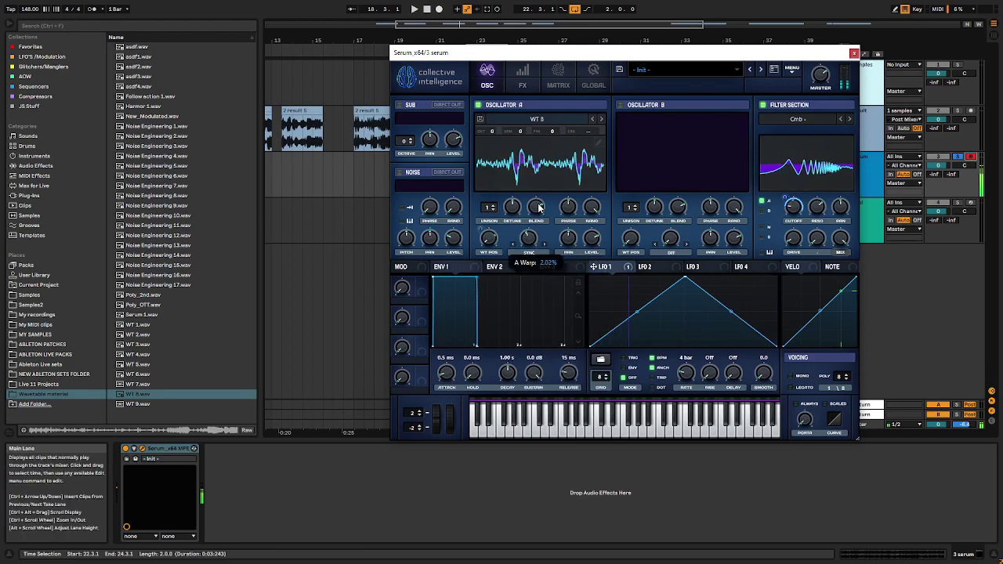
pyautogui.moveTo(528, 238); pyautogui.dragTo(528, 246)
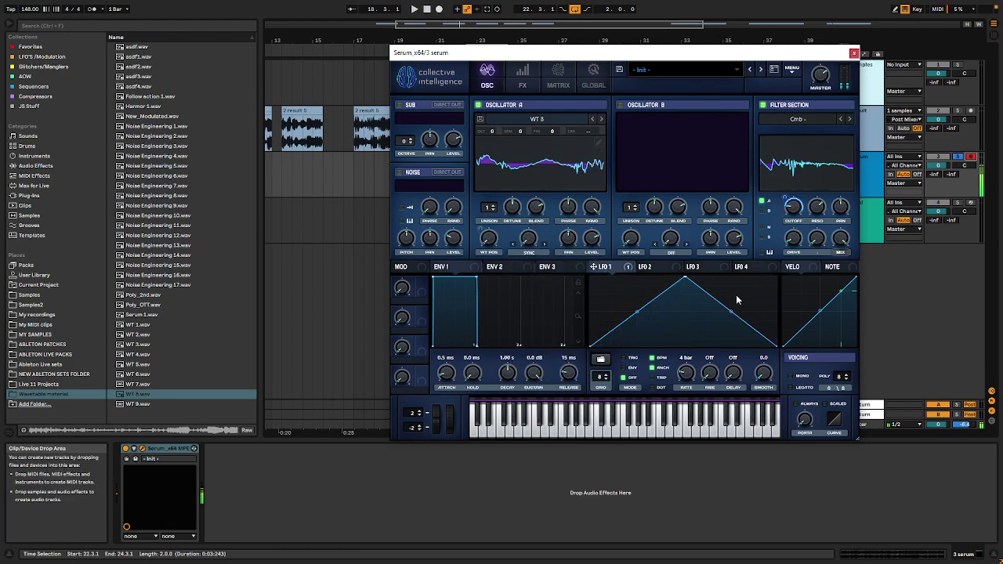